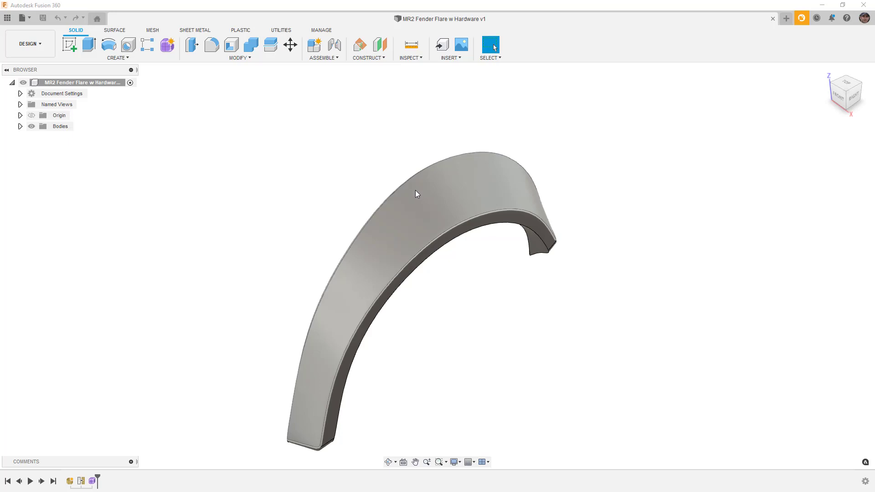
Step: Create a section analysis on the XZ plane offset 1200 mm
middle_click_drag(414, 190, 457, 235, "shift")
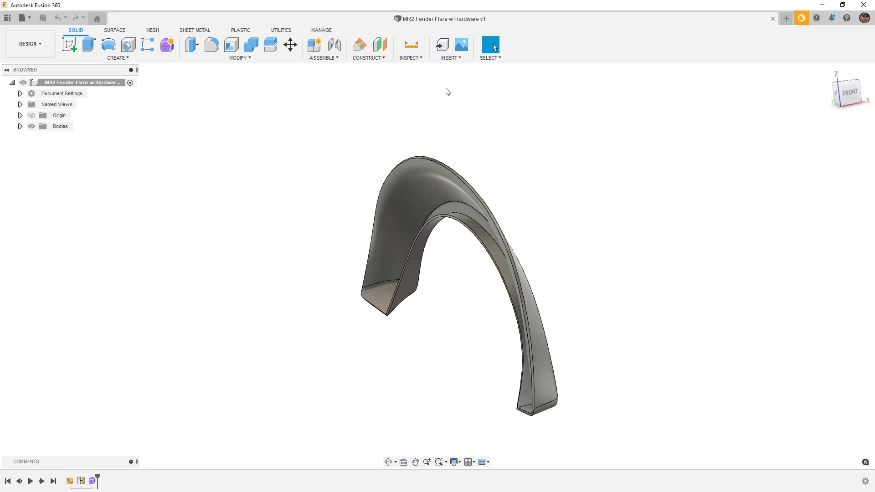
left_click(411, 58)
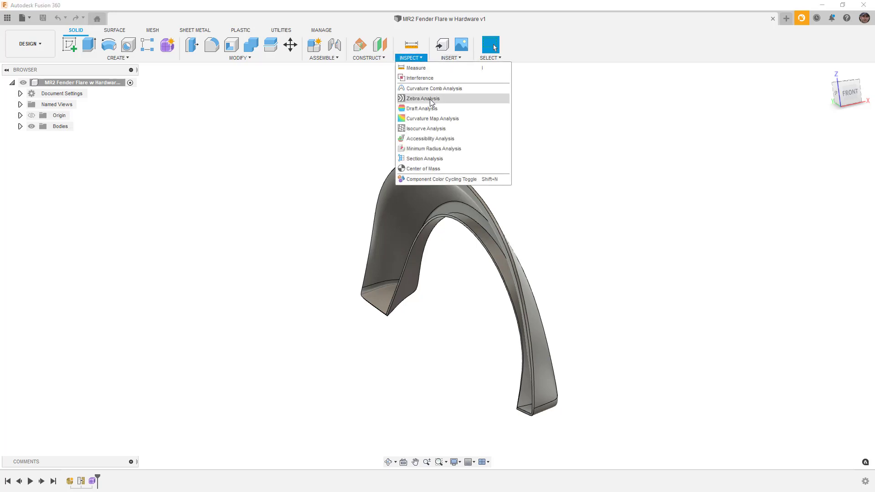
left_click(439, 160)
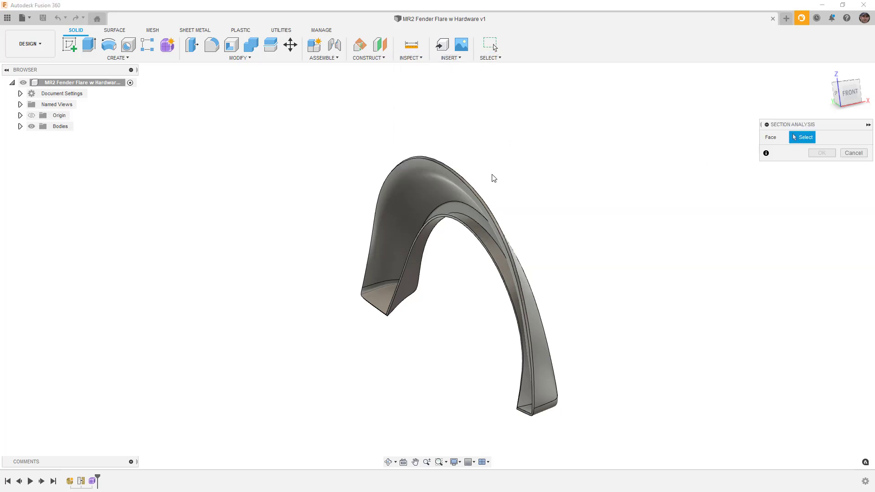
scroll(494, 178, "down", 5)
left_click(425, 386)
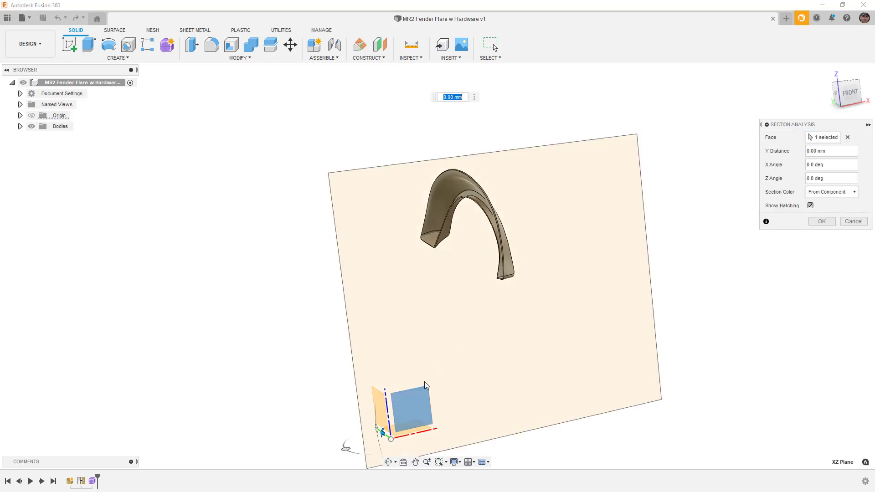
middle_click_drag(413, 356, 434, 352, "shift")
type("100")
key("Return")
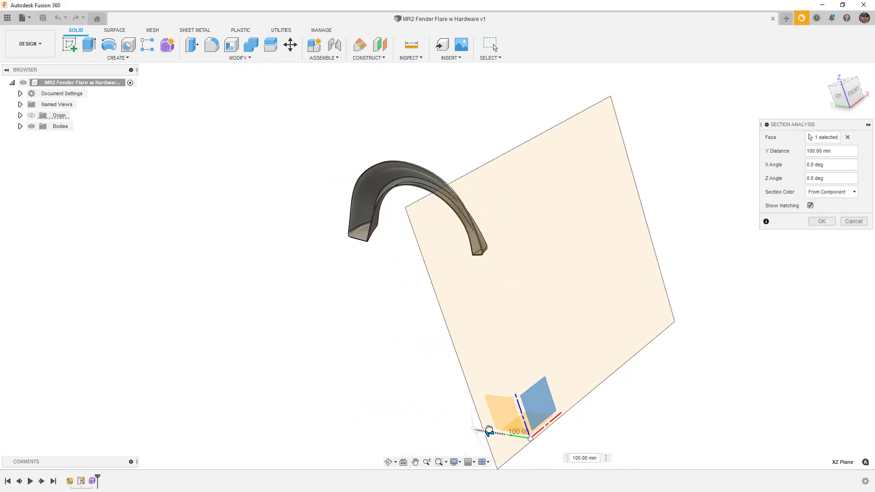
left_click_drag(488, 430, 300, 392)
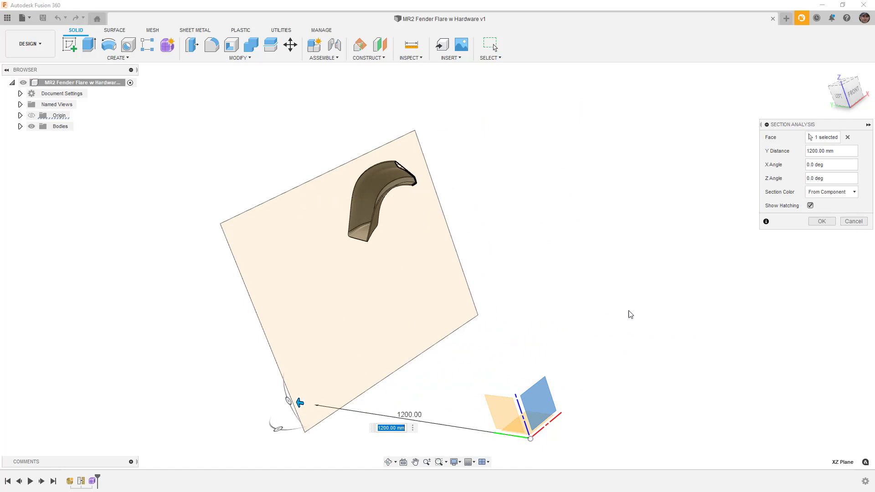
left_click(829, 221)
Step: Inspect the sectioned fender, then hide Section1 under the Analysis folder
middle_click_drag(608, 235, 562, 242, "shift")
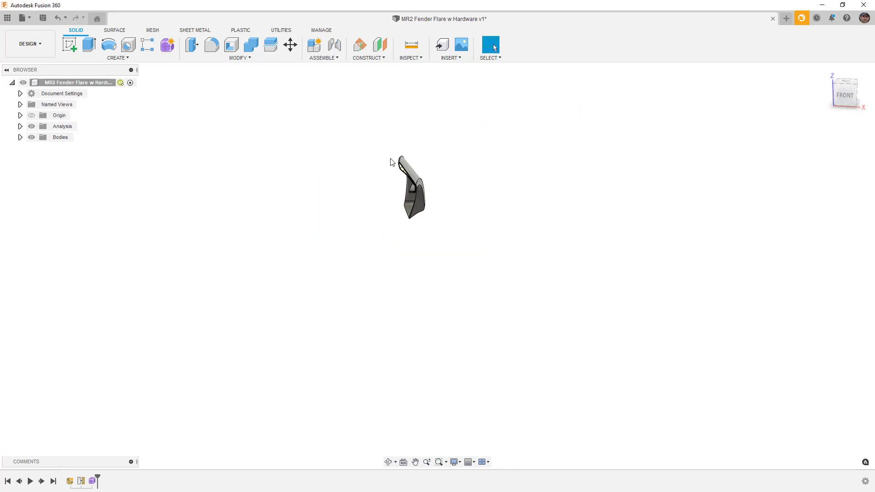
scroll(391, 162, "up", 10)
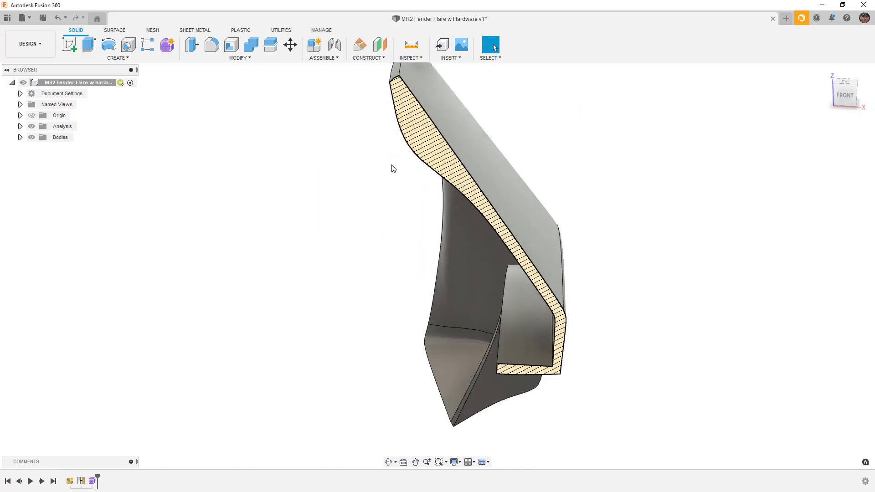
scroll(394, 169, "up", 4)
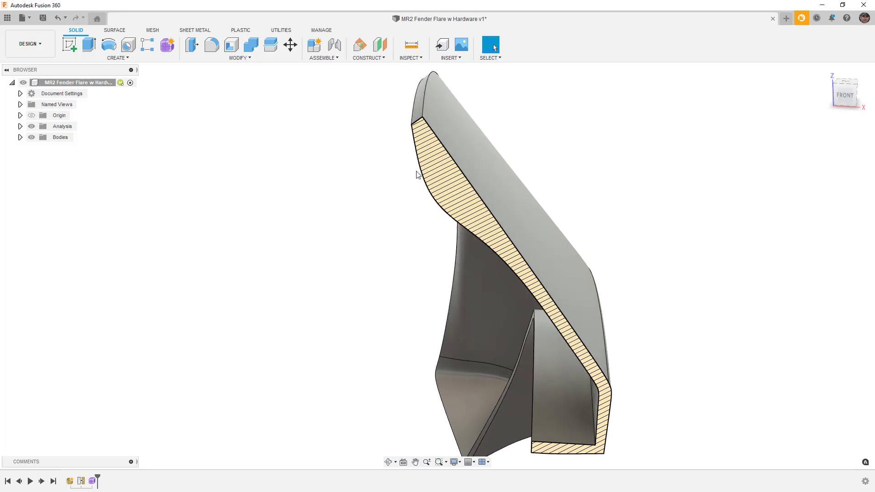
middle_click_drag(420, 172, 542, 129, "shift")
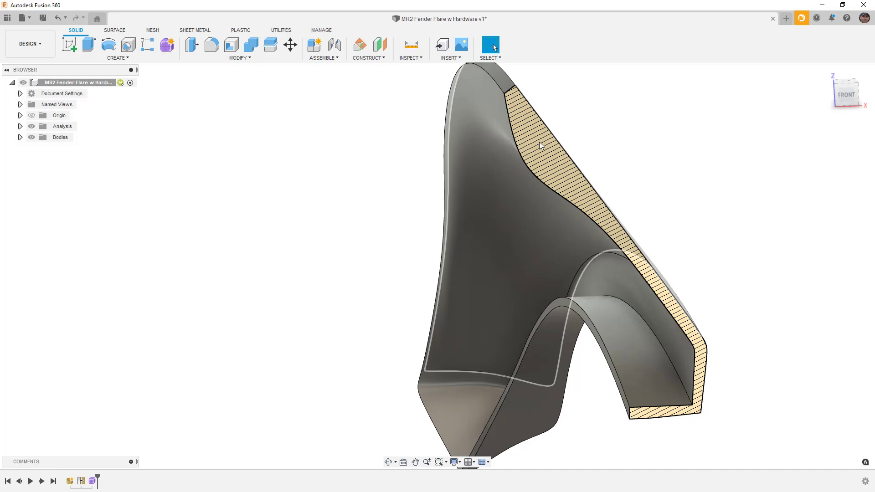
scroll(539, 142, "down", 3)
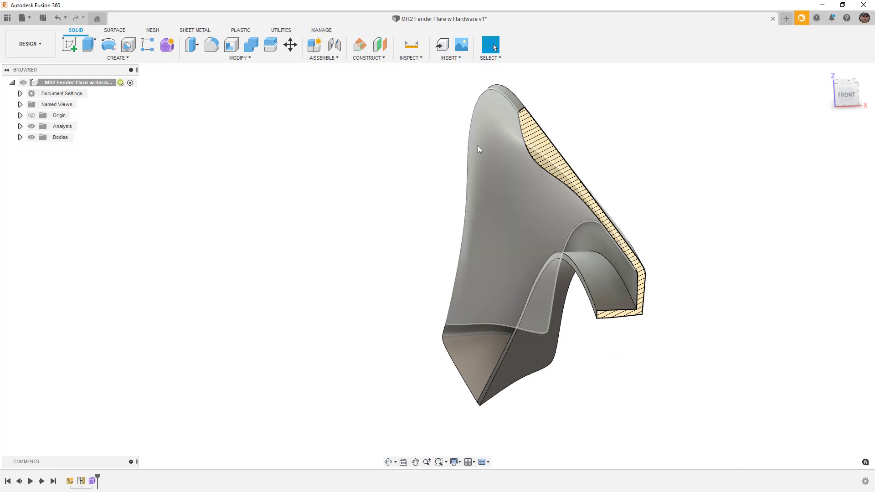
middle_click_drag(478, 146, 511, 132, "shift")
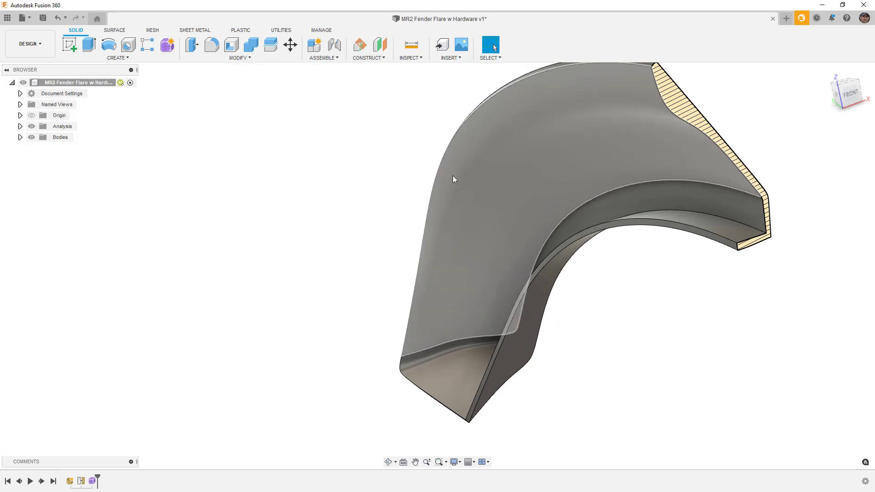
scroll(483, 135, "down", 3)
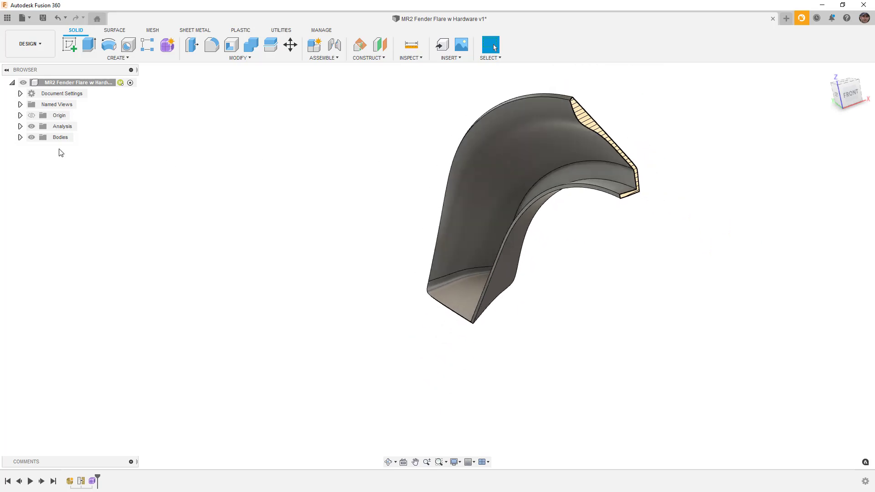
left_click(20, 126)
left_click(39, 137)
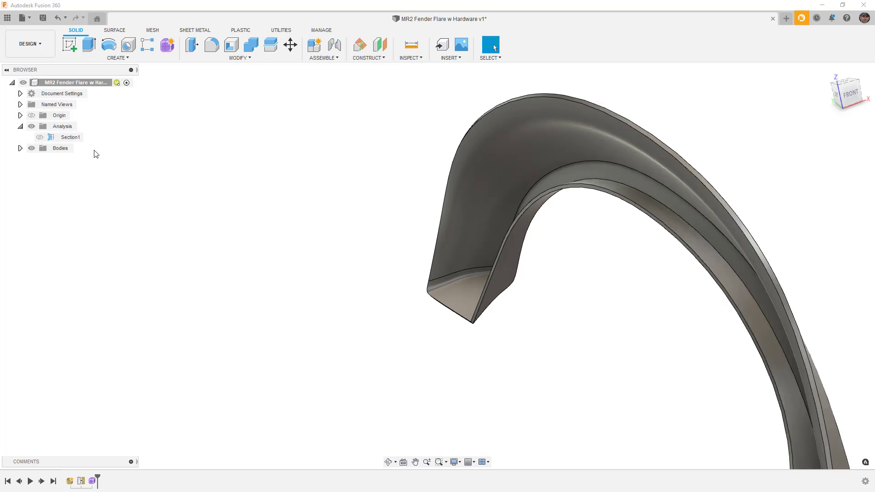
Step: Orbit the fender flare so the origin planes come into view
middle_click_drag(258, 197, 246, 193, "shift")
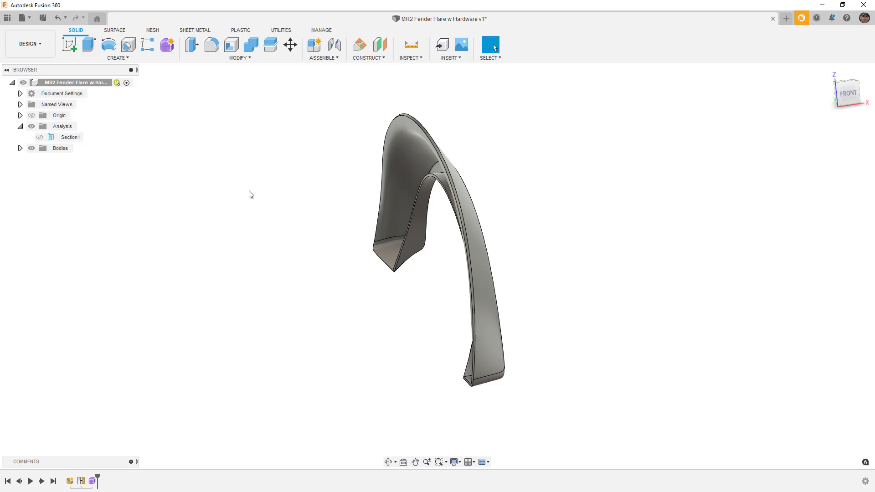
middle_click_drag(283, 164, 320, 232, "shift")
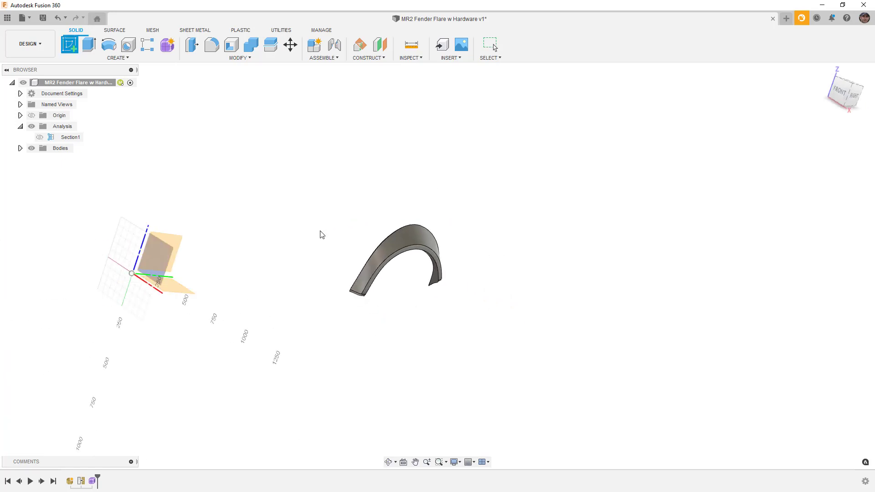
Step: Start a sketch on the side origin plane and project the fender's outer edge into it
left_click(178, 240)
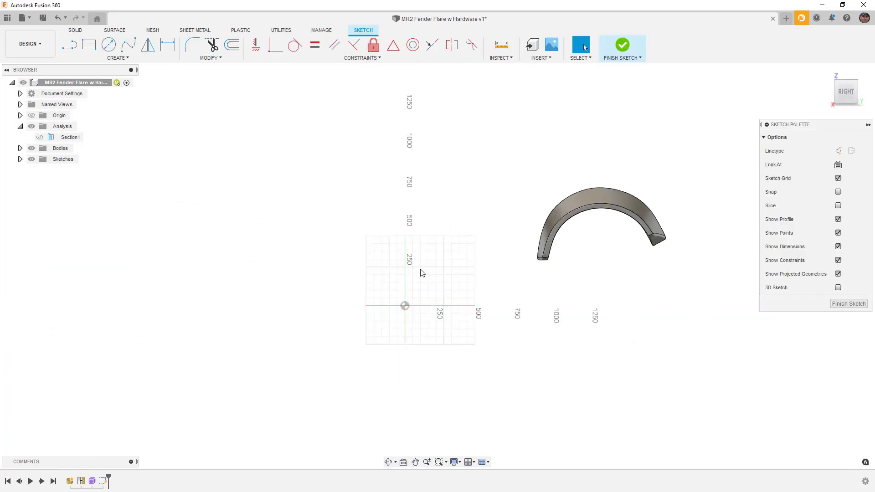
left_click(118, 58)
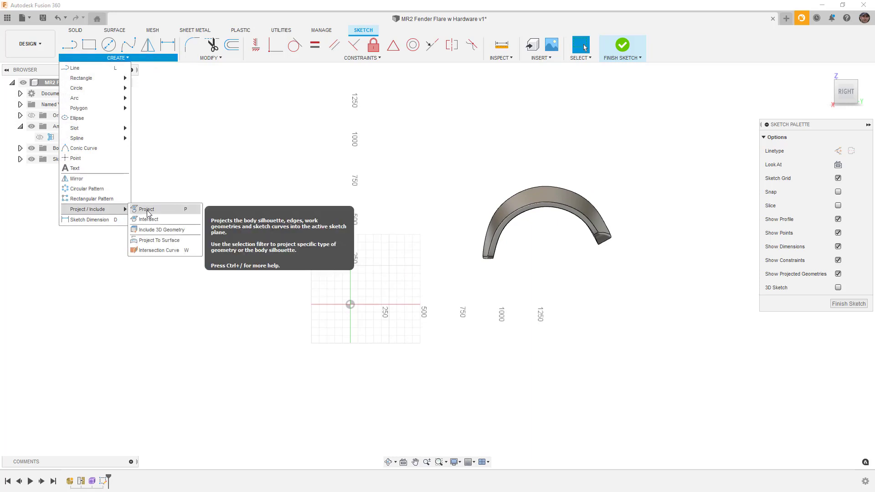
left_click(145, 209)
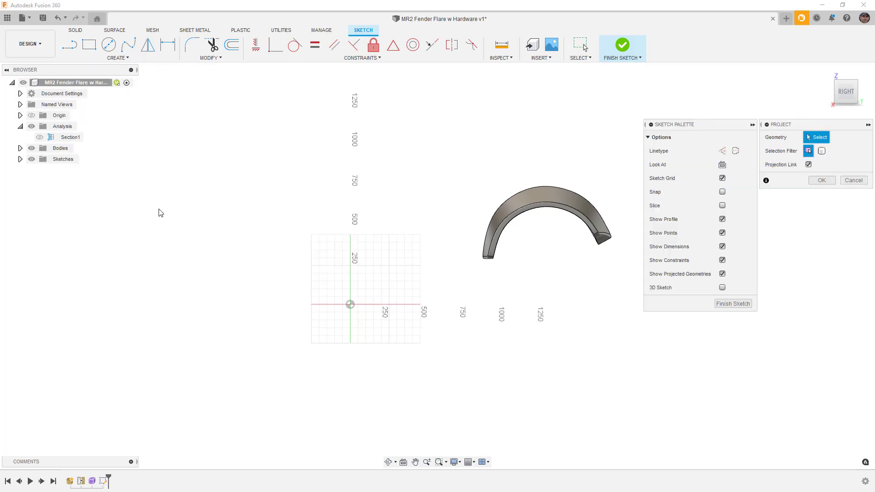
left_click(553, 186)
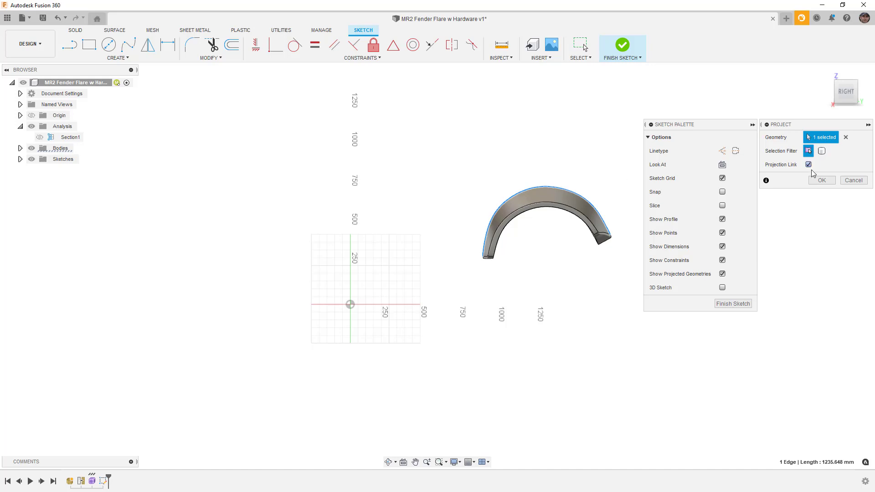
left_click(822, 180)
Step: Offset the projected outer curve 15 mm inward
middle_click_drag(634, 206, 547, 209)
scroll(524, 204, "up", 5)
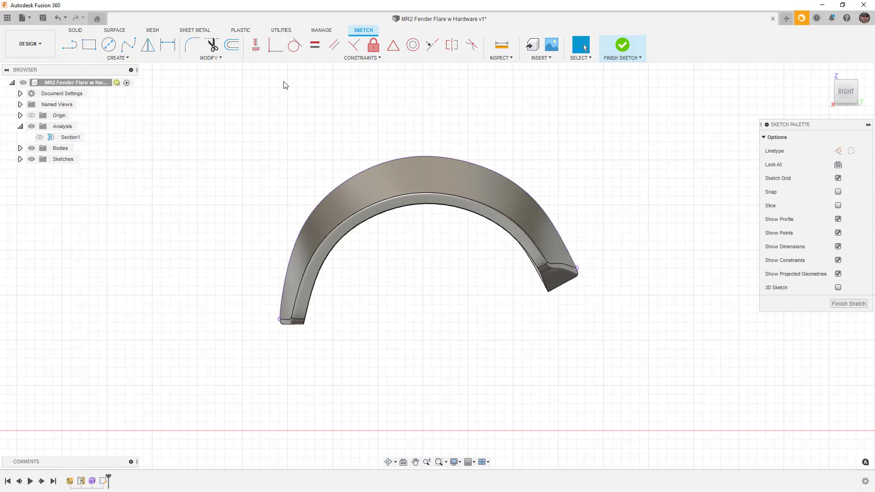
left_click(232, 45)
scroll(394, 155, "up", 3)
left_click(407, 158)
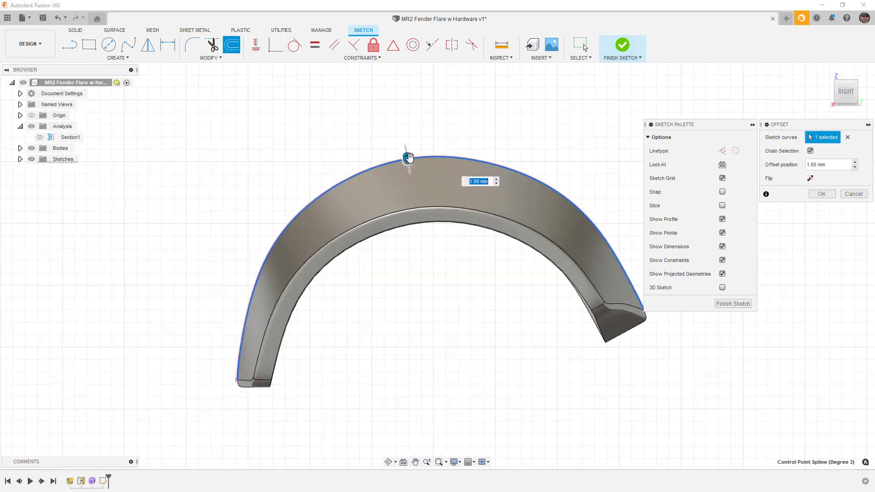
left_click_drag(408, 160, 409, 167)
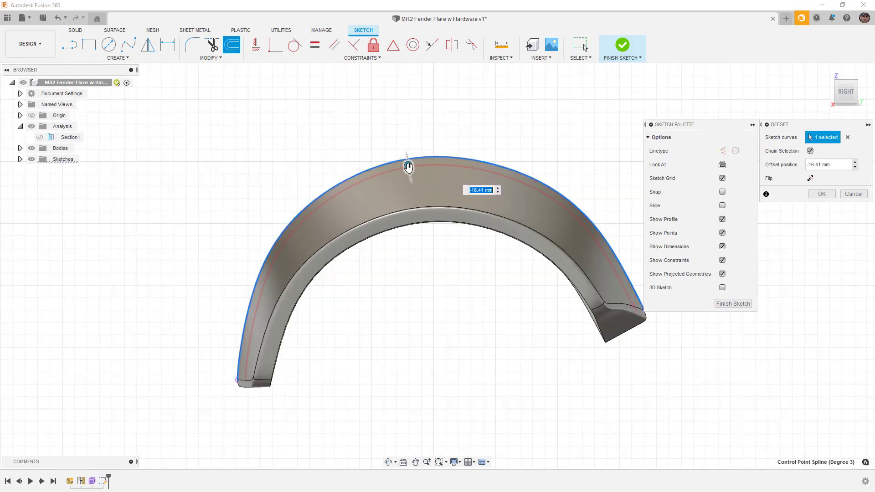
scroll(409, 167, "up", 1)
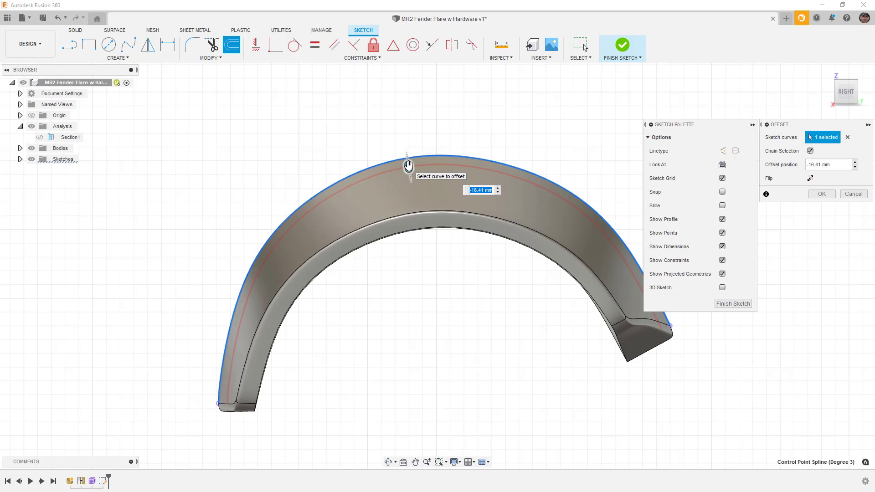
scroll(408, 166, "up", 2)
left_click_drag(409, 165, 408, 164)
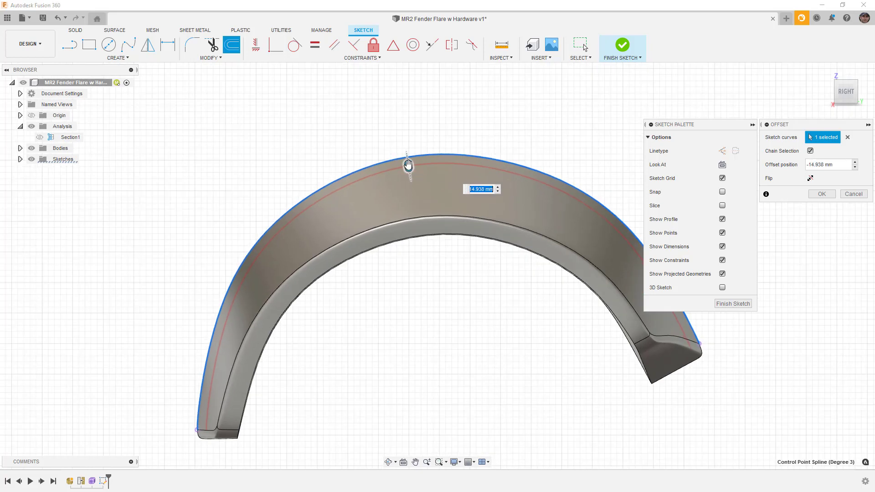
type("15")
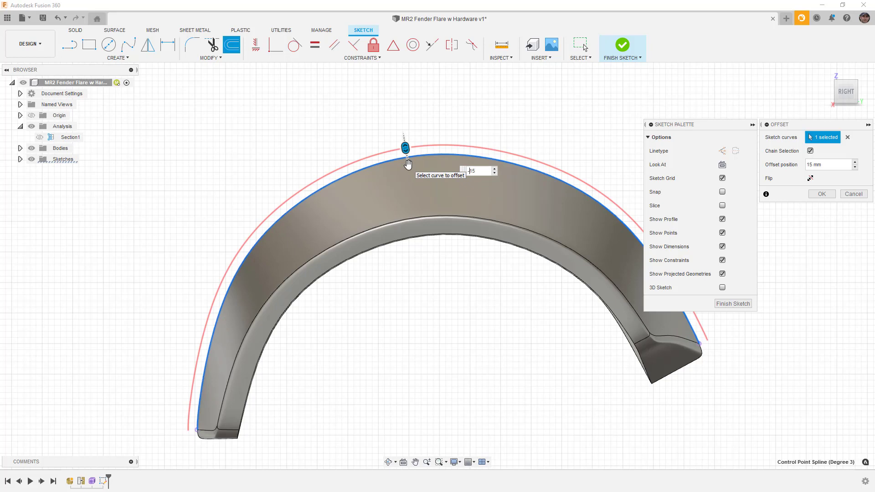
type("-")
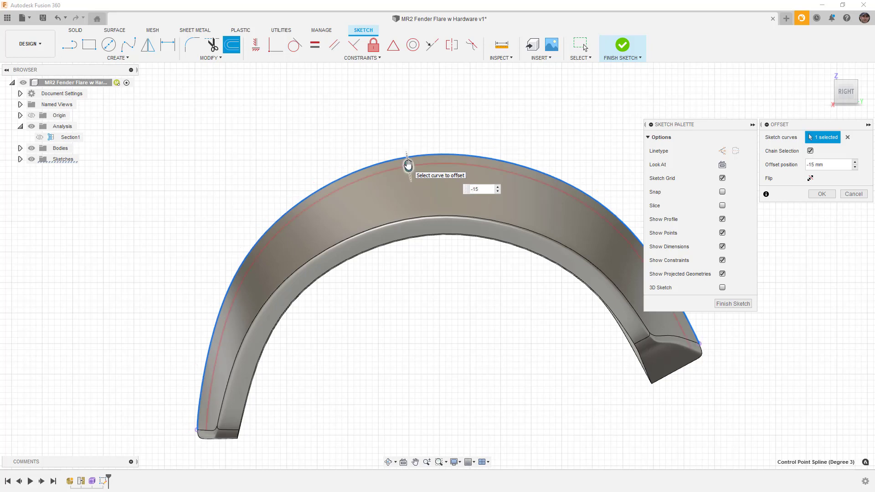
left_click(813, 194)
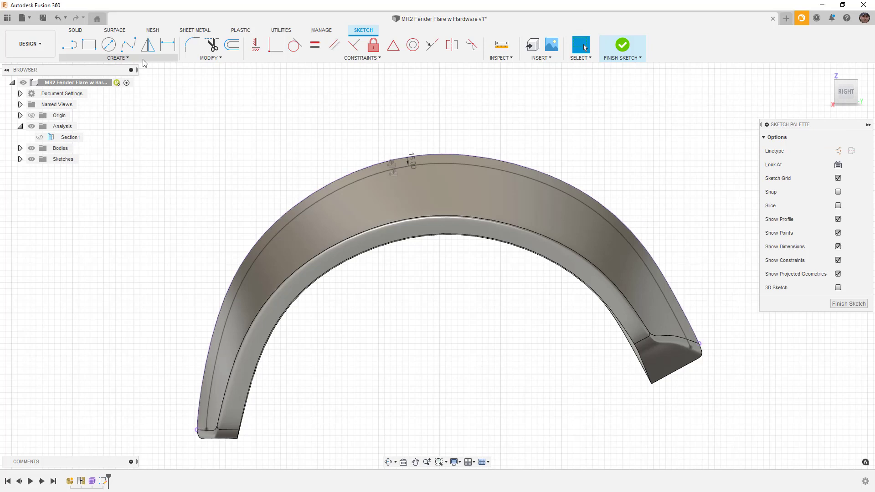
Step: Place a sketch point on the offset curve near the arch top and finish the sketch
left_click(120, 57)
left_click(104, 158)
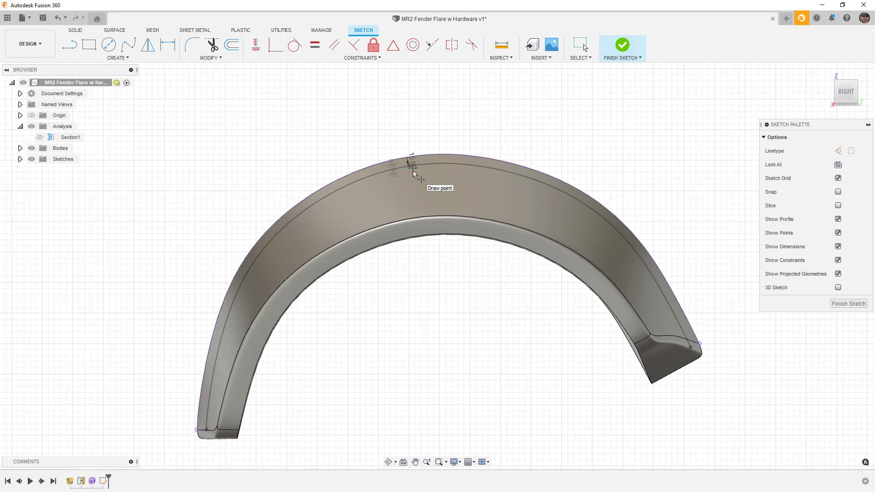
left_click(395, 169)
mouse_move(401, 170)
left_mouse_down()
mouse_move(419, 169)
mouse_move(406, 170)
left_mouse_up()
key("Escape")
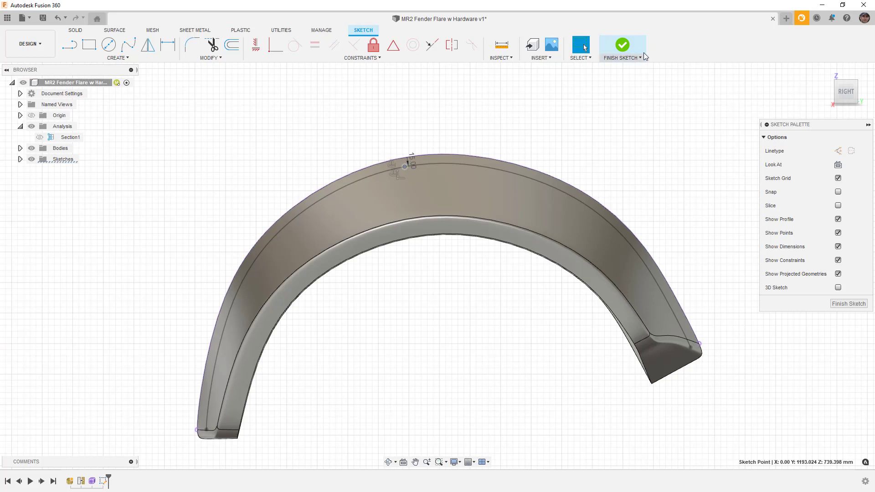
left_click(623, 46)
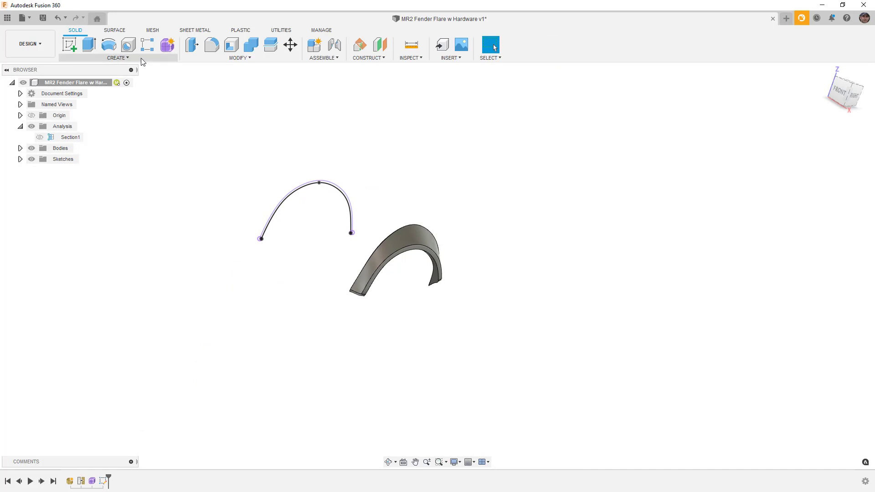
Step: Start a sketch on the origin plane and Project To Surface both arc segments onto the top face
left_click(72, 45)
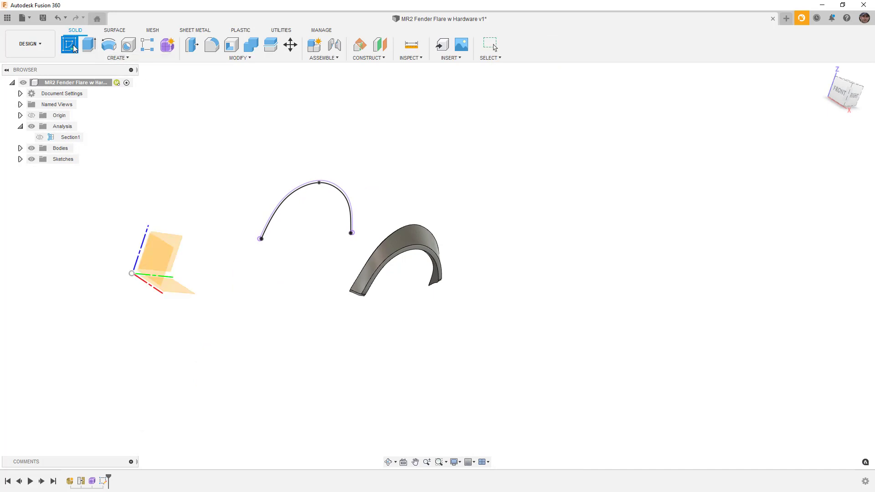
left_click(167, 257)
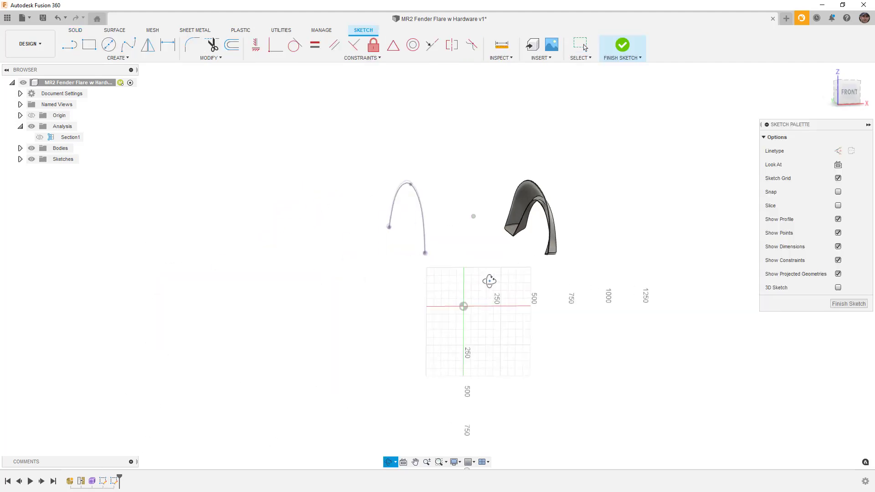
scroll(553, 199, "up", 3)
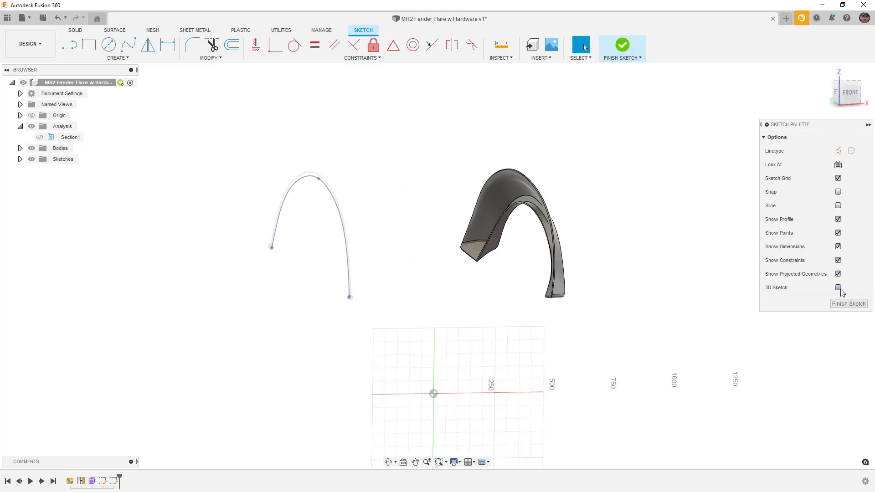
left_click(138, 60)
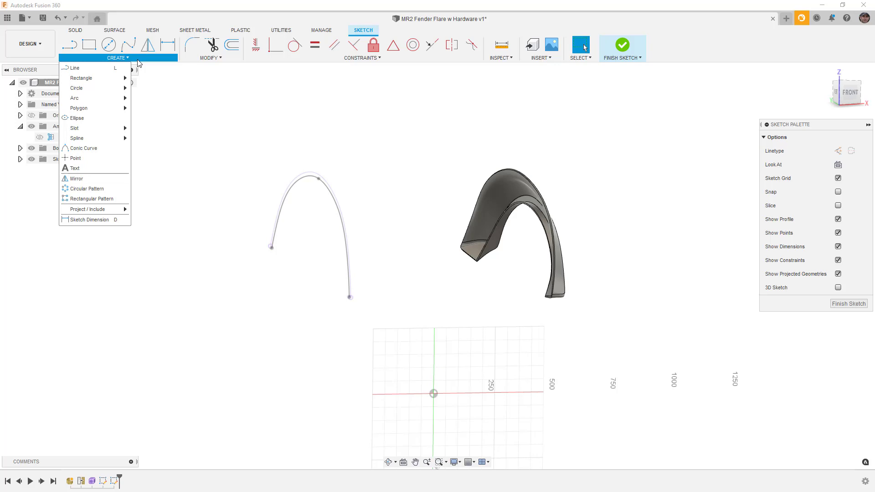
mouse_move(114, 210)
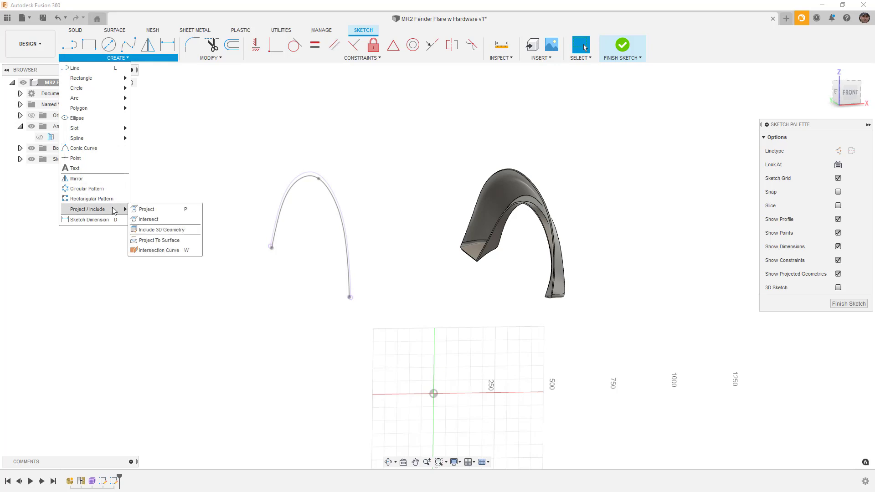
left_click(159, 240)
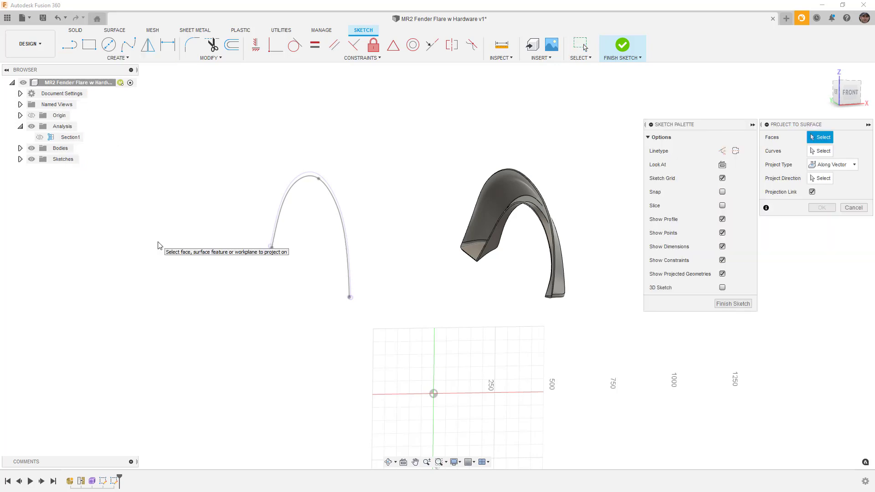
left_click(501, 179)
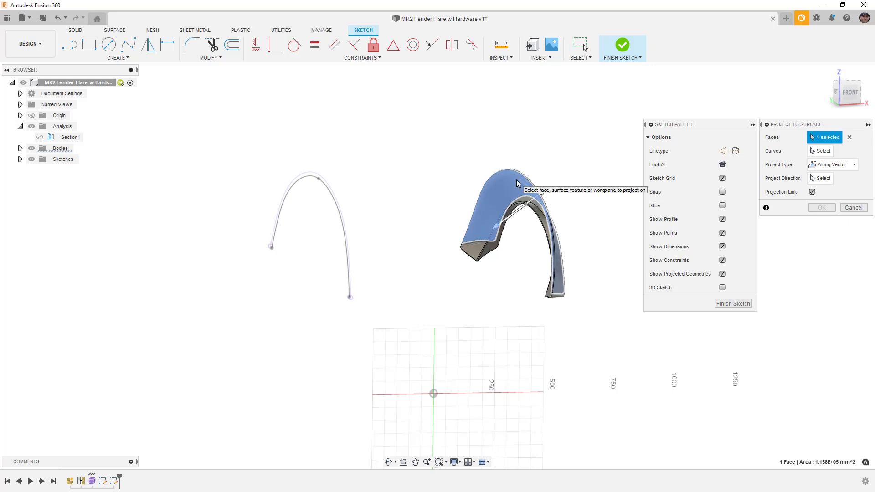
left_click(816, 153)
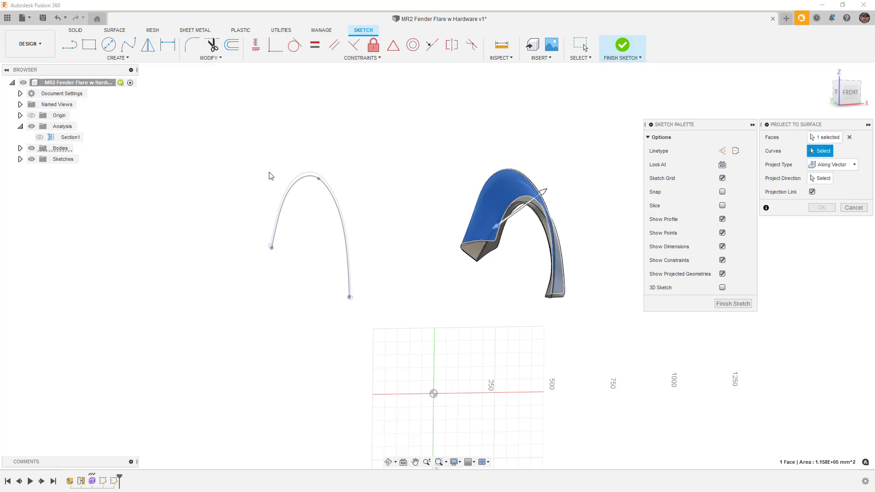
scroll(299, 190, "up", 4)
left_click(325, 168)
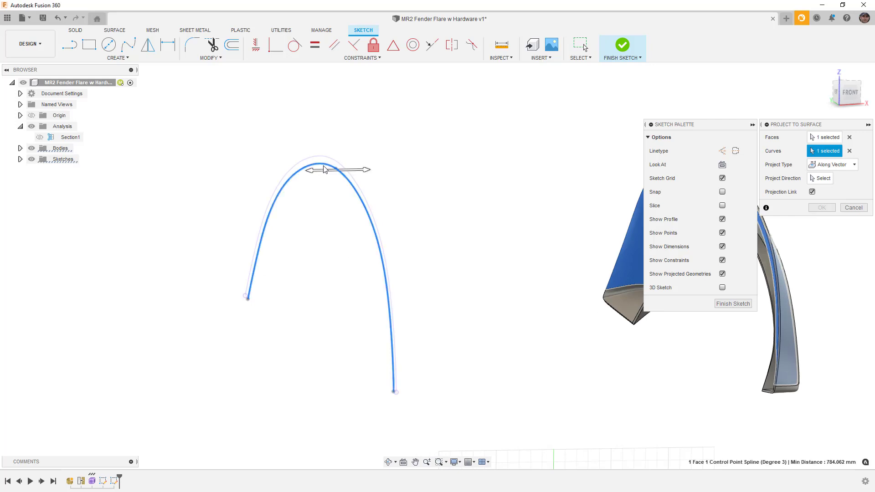
left_click(335, 171)
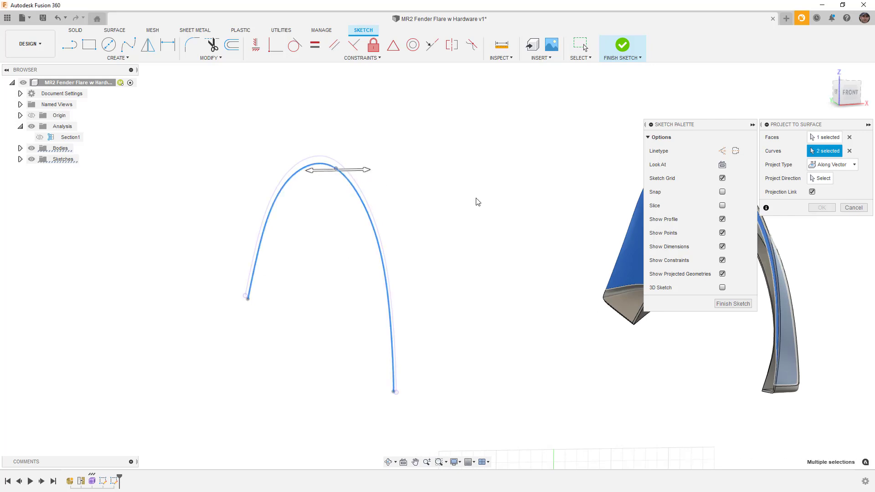
Step: Project along a vector using the X axis as direction and confirm
middle_click_drag(478, 202, 320, 197)
left_click(837, 165)
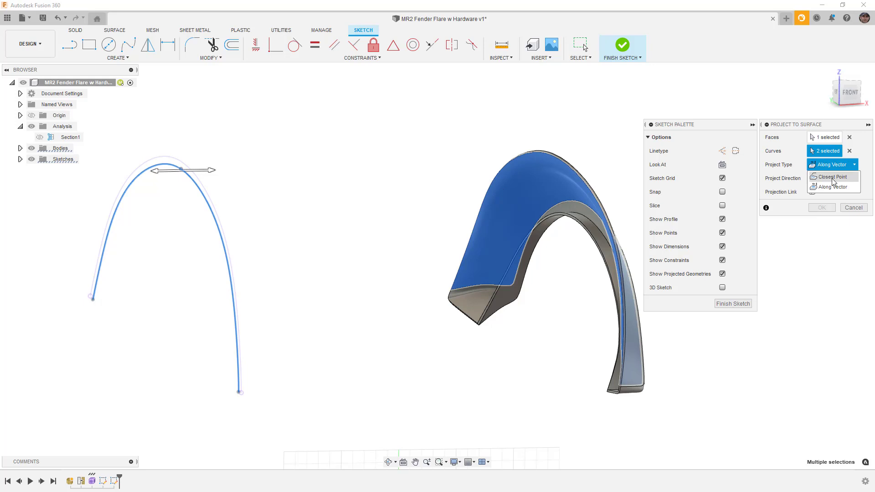
left_click(832, 187)
left_click(822, 179)
scroll(427, 182, "down", 3)
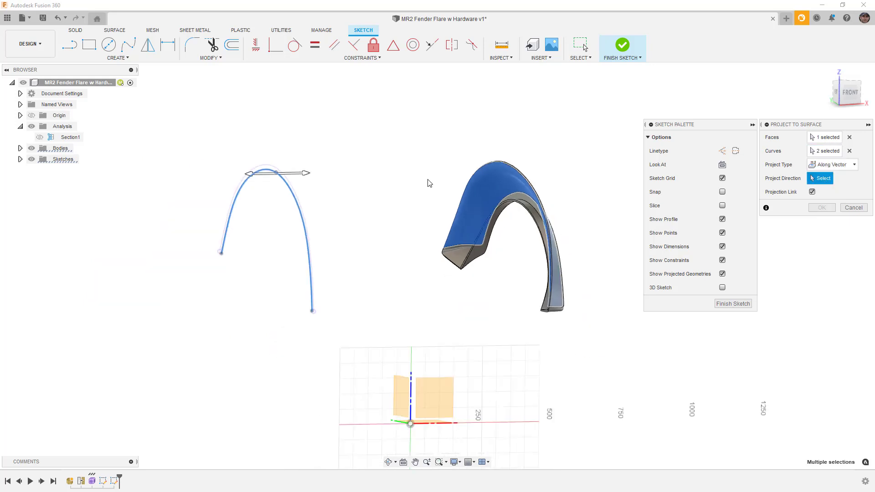
scroll(430, 185, "down", 2)
left_click(460, 335)
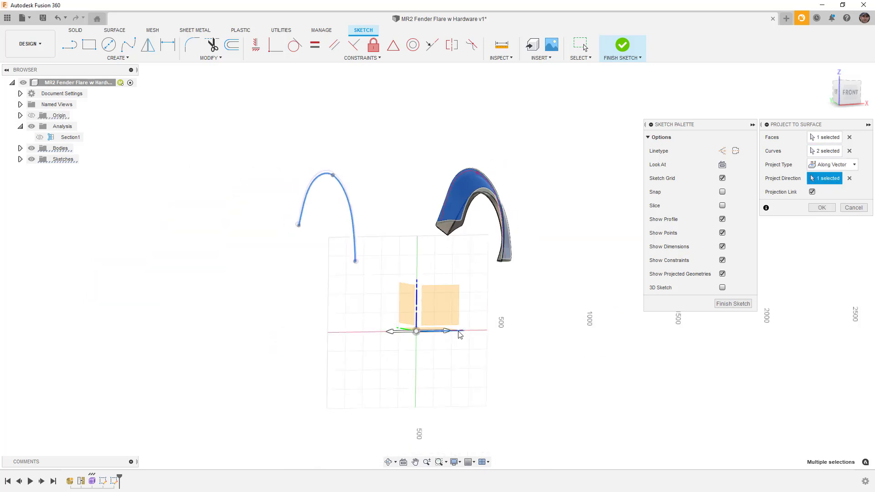
middle_click_drag(474, 299, 474, 308, "shift")
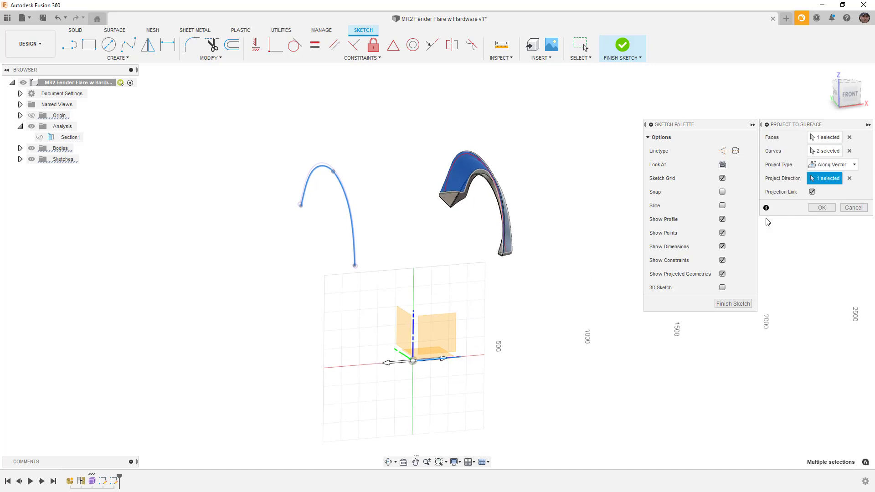
scroll(474, 163, "up", 5)
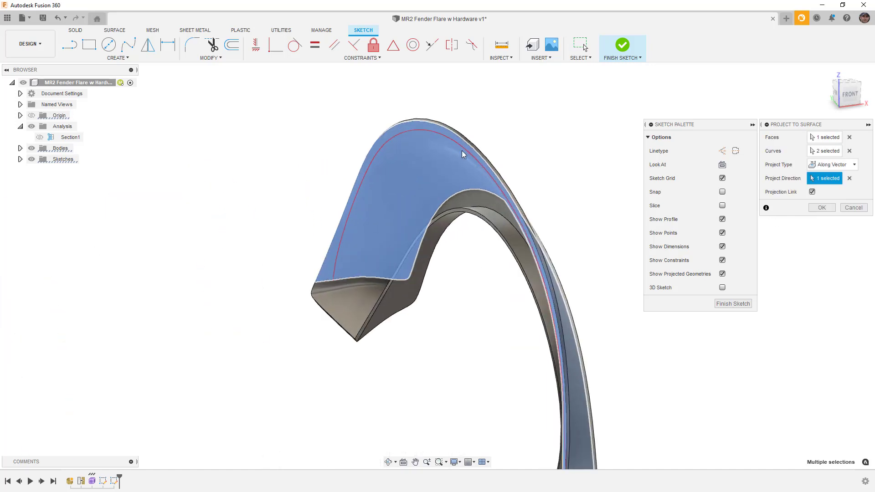
middle_click_drag(472, 159, 487, 165, "shift")
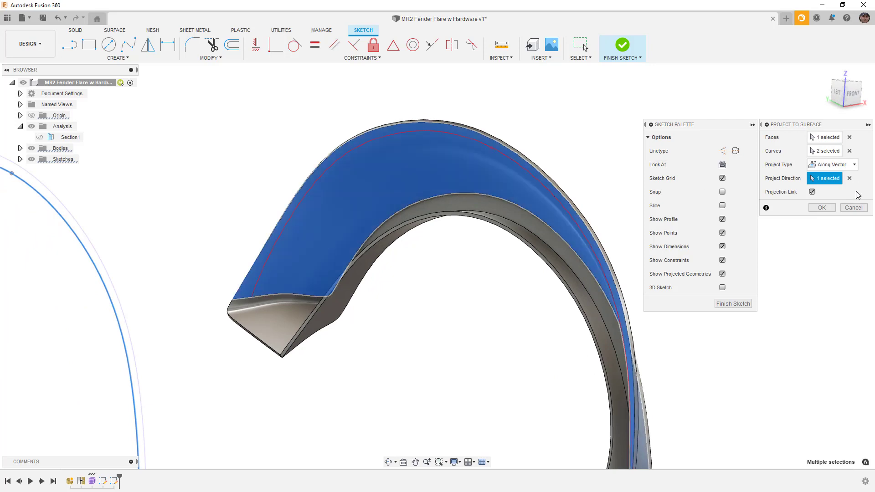
left_click(822, 208)
Step: Hide Sketch1 and finish Sketch2
scroll(465, 188, "down", 5)
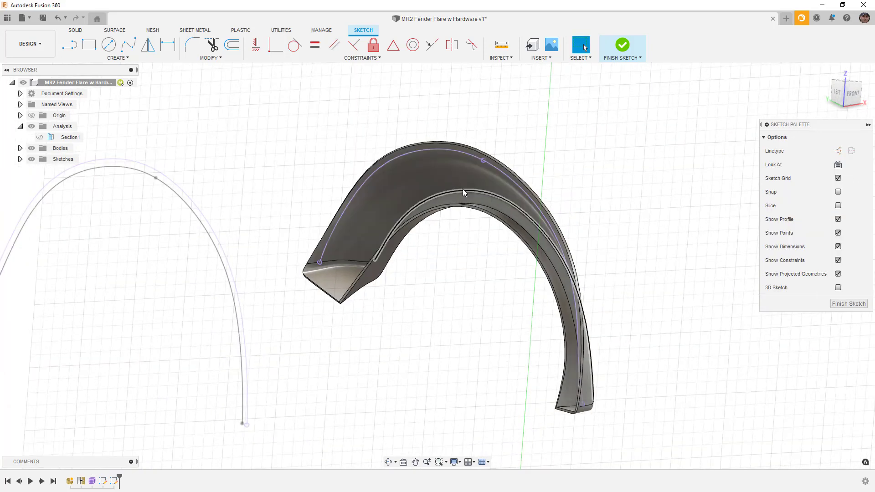
left_click(20, 160)
left_click(39, 171)
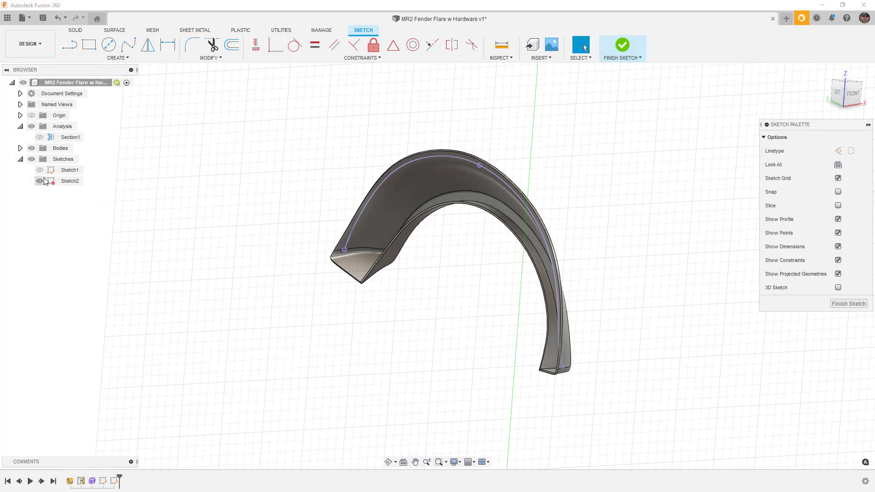
left_click(614, 55)
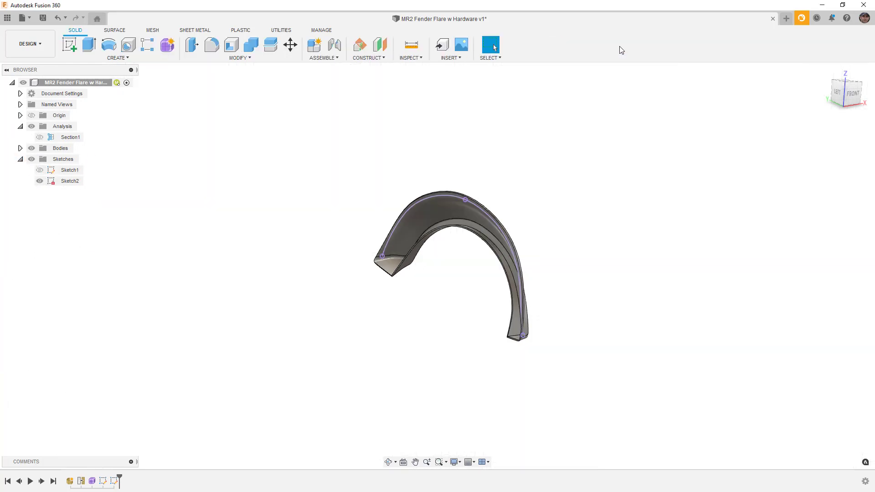
Step: Create Plane1 offset from the XZ plane, extending to the sketch point at the fender top
left_click(378, 46)
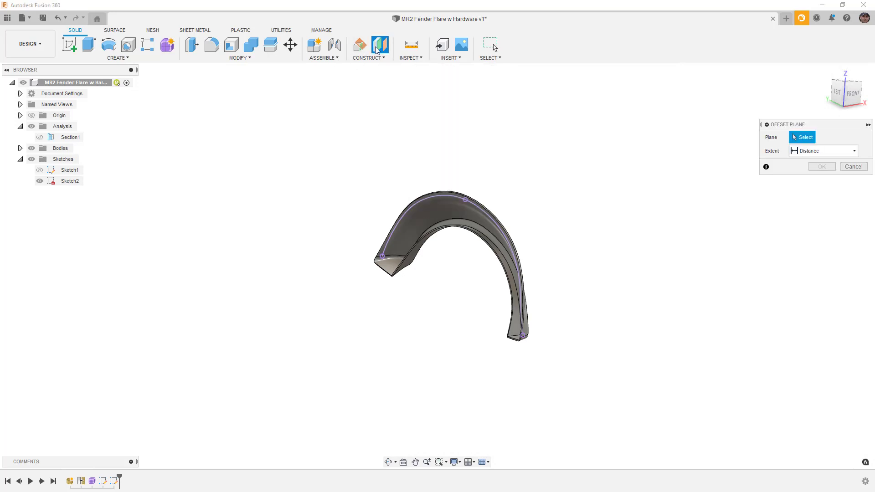
scroll(388, 151, "down", 3)
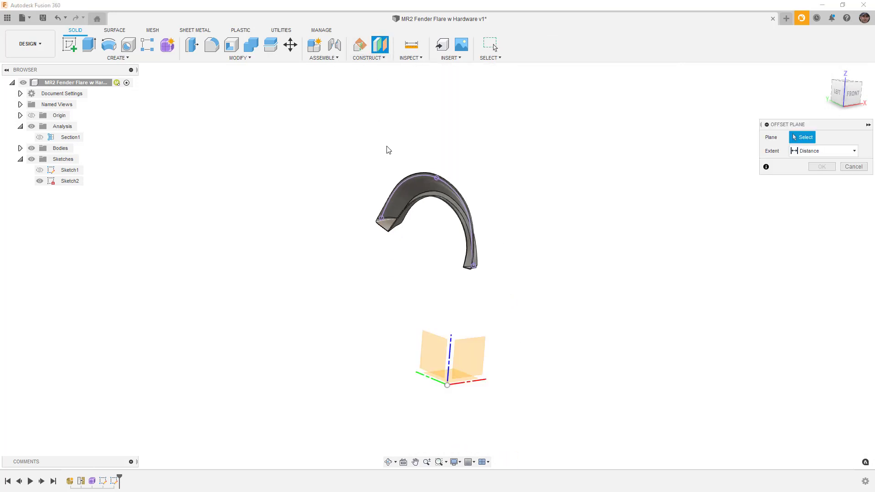
left_click(470, 365)
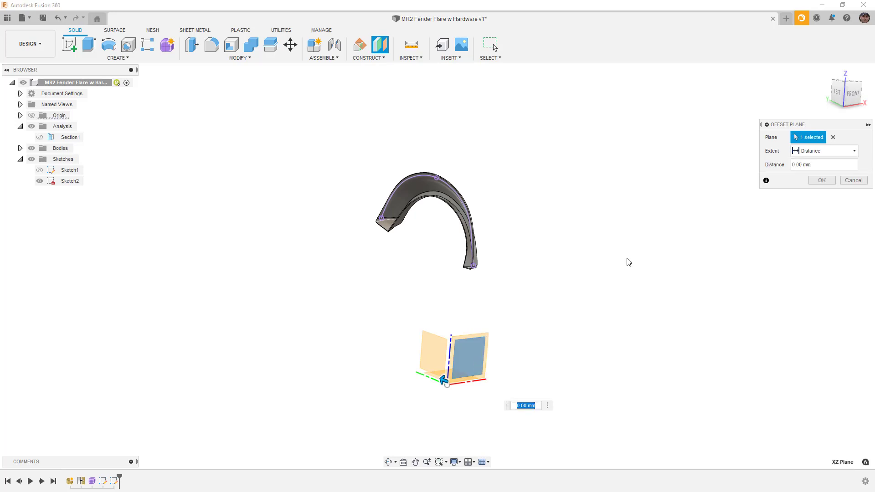
left_click(820, 151)
left_click(805, 172)
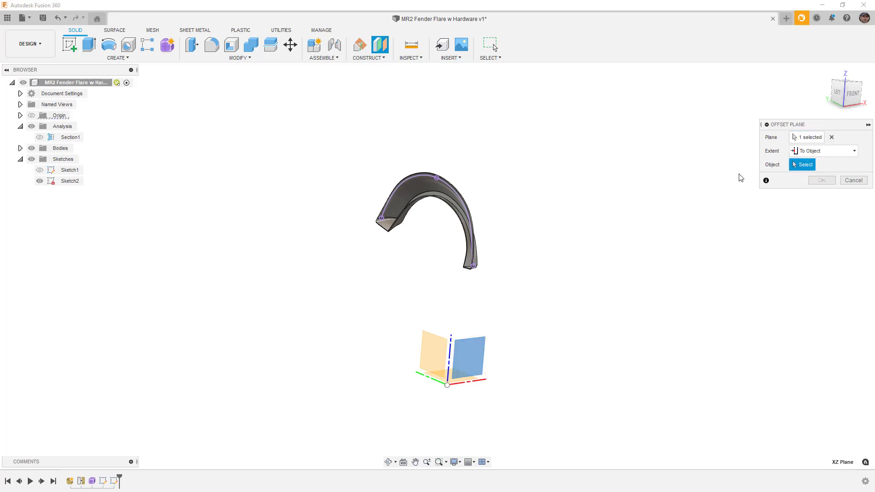
left_click(438, 180)
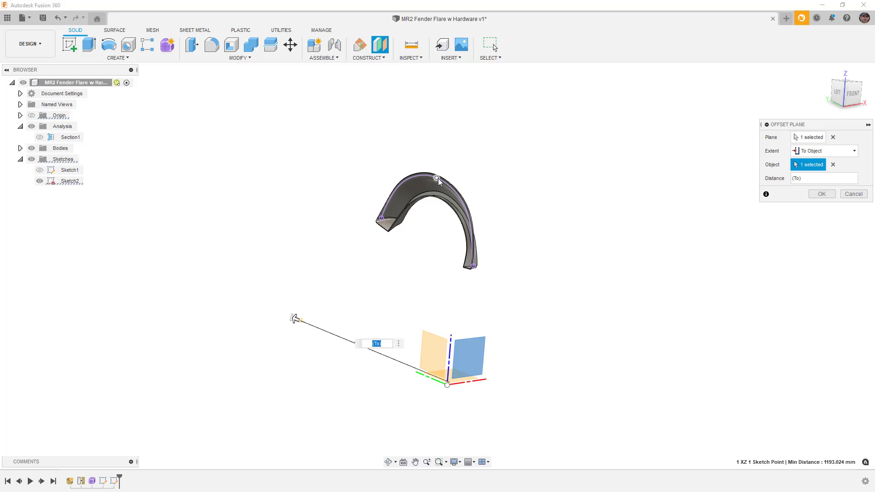
left_click(822, 193)
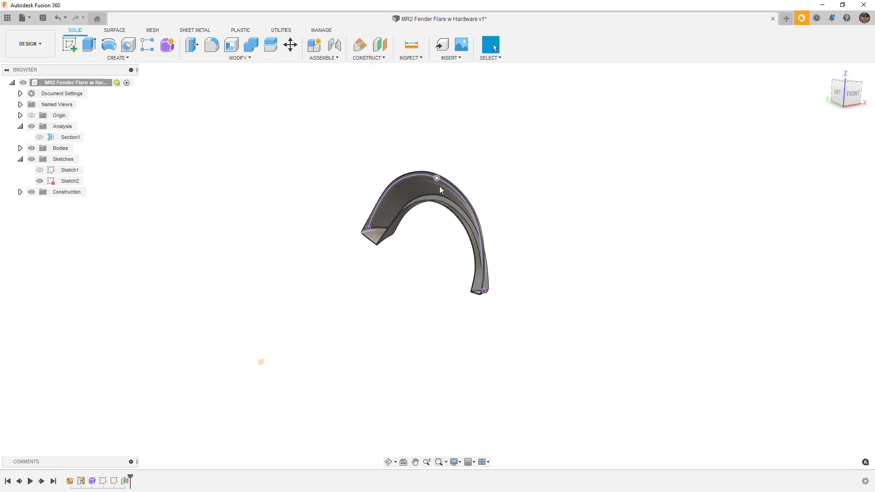
Step: Create Plane2 along the projected curve at distance 0.499
left_click(370, 58)
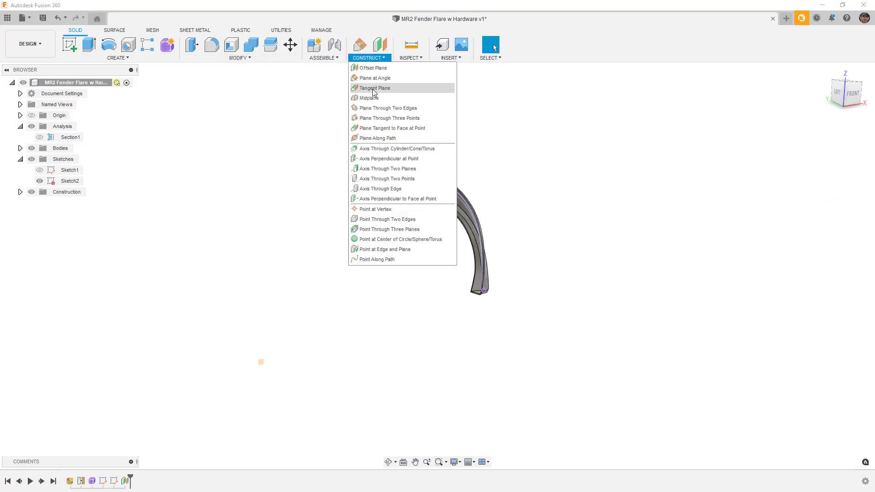
left_click(378, 138)
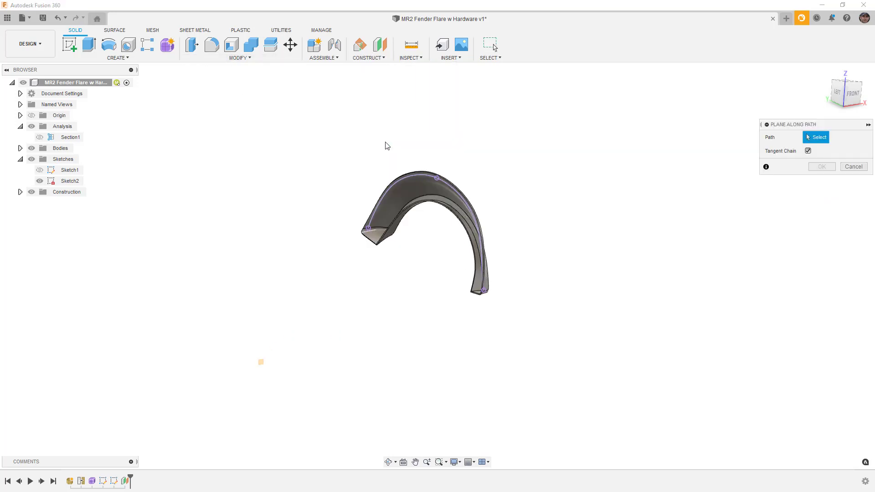
left_click(446, 188)
scroll(448, 188, "up", 2)
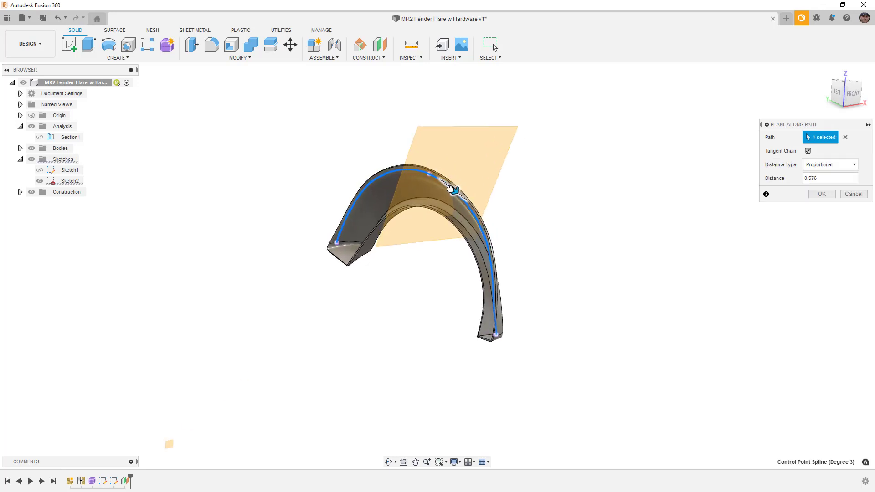
mouse_move(450, 187)
left_mouse_down()
mouse_move(429, 172)
mouse_move(436, 178)
left_mouse_up()
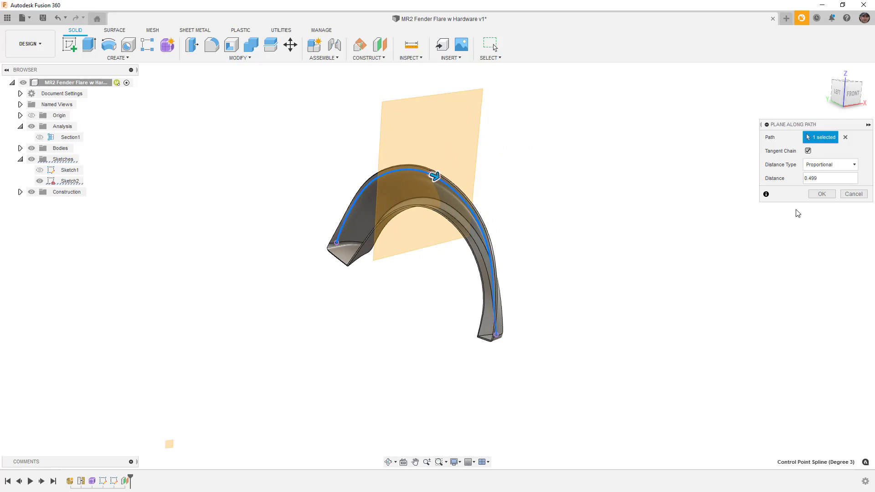
left_click(822, 193)
mouse_move(426, 204)
middle_mouse_down("shift")
mouse_move(373, 226)
mouse_move(365, 214)
mouse_move(428, 212)
middle_mouse_up("shift")
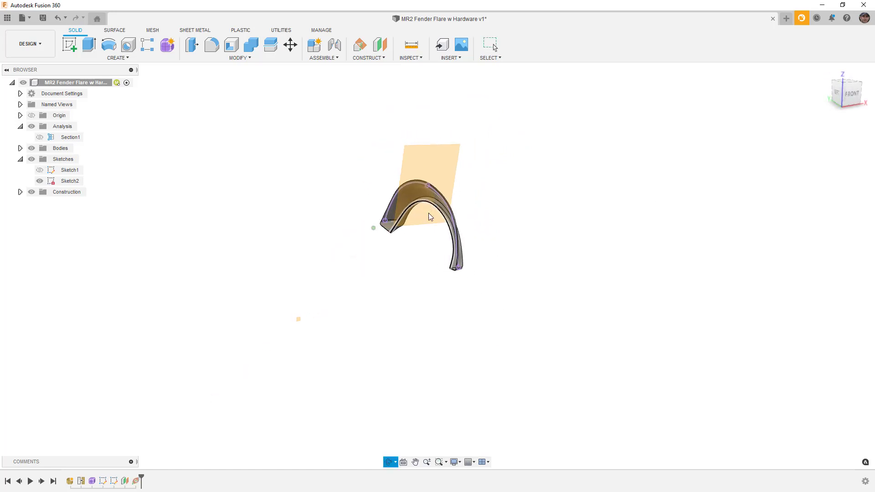
Step: Start a new sketch on Plane2 with Slice enabled
left_click(20, 192)
left_click(44, 205)
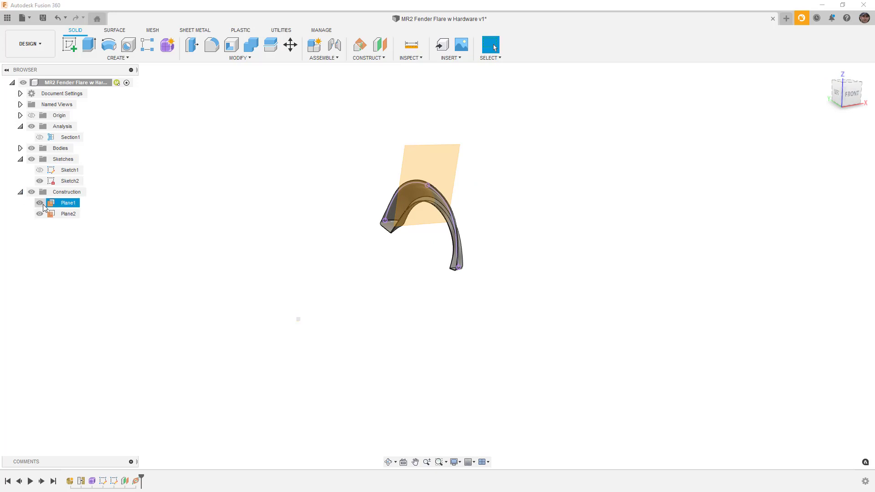
left_click(68, 215)
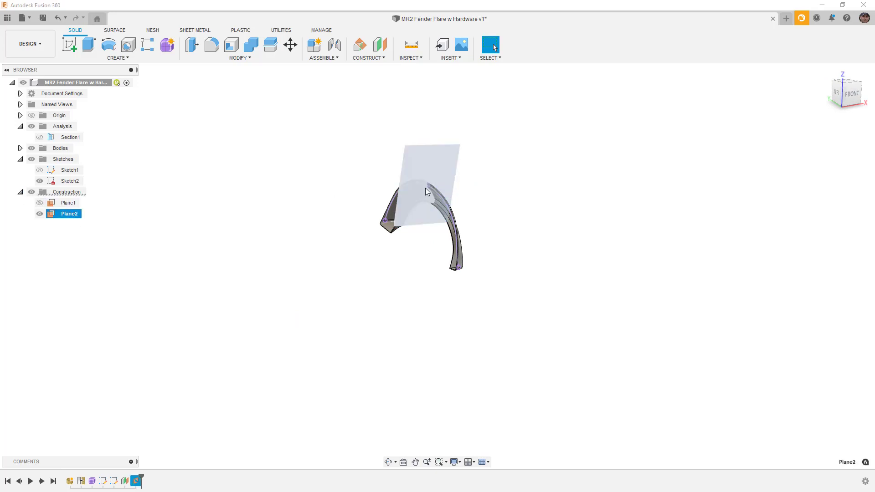
scroll(427, 192, "up", 2)
right_click(433, 159)
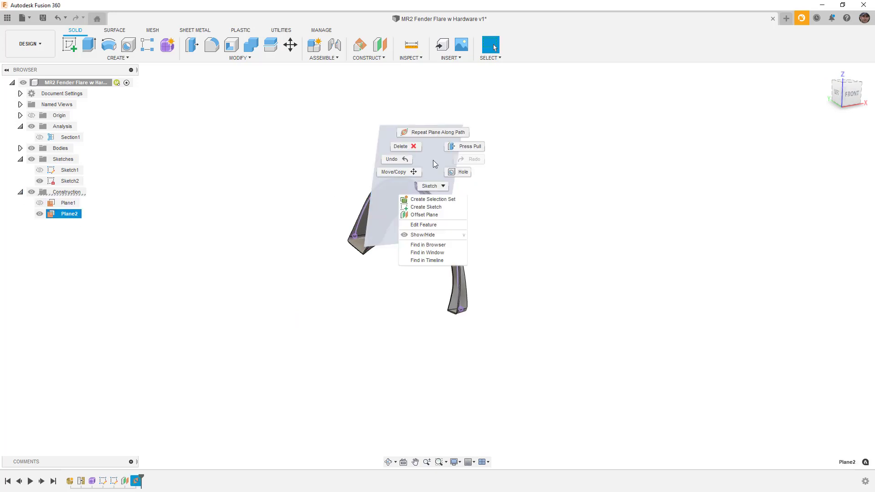
left_click(436, 207)
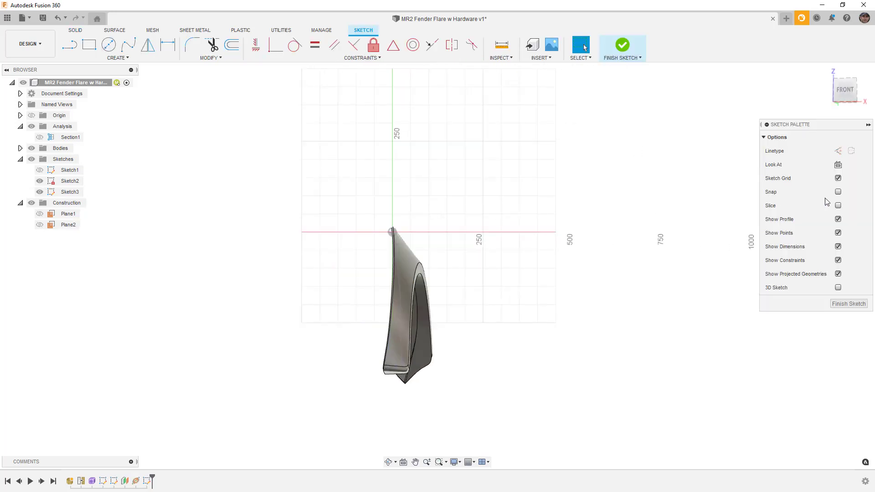
left_click(839, 206)
Step: Intersect the fender body into the sketch to get its cross-section profile
scroll(395, 235, "up", 8)
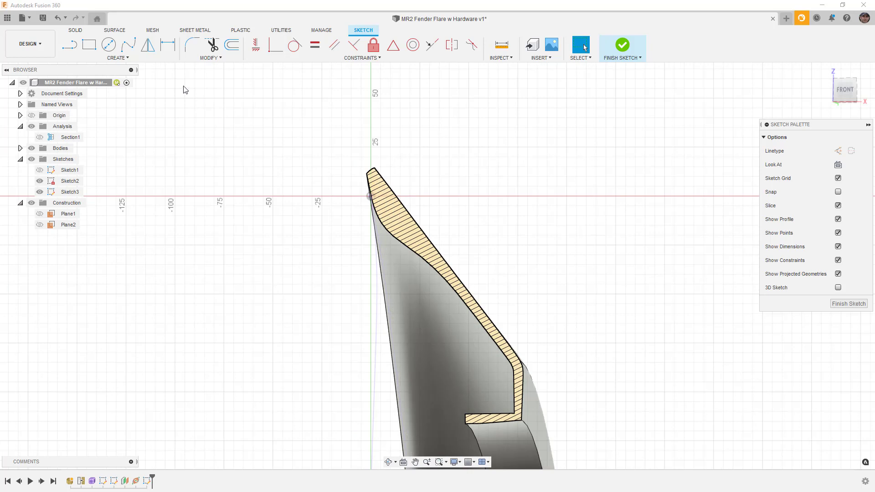
left_click(157, 59)
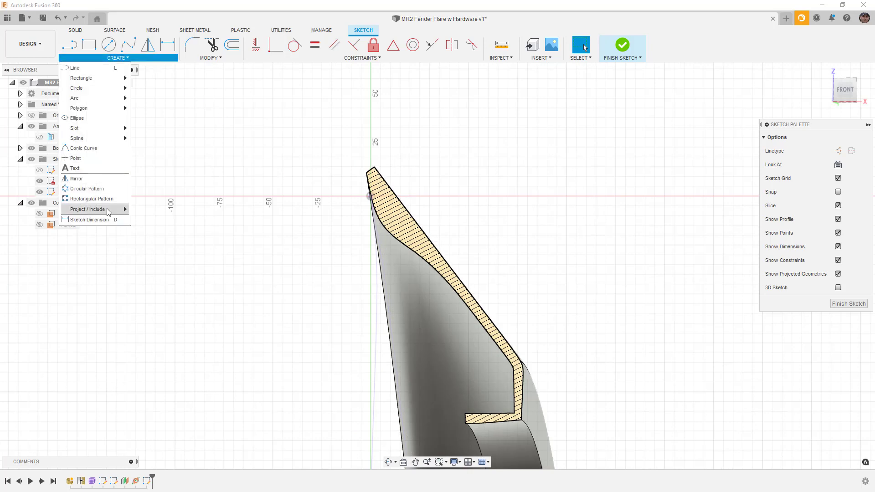
mouse_move(111, 211)
left_click(146, 220)
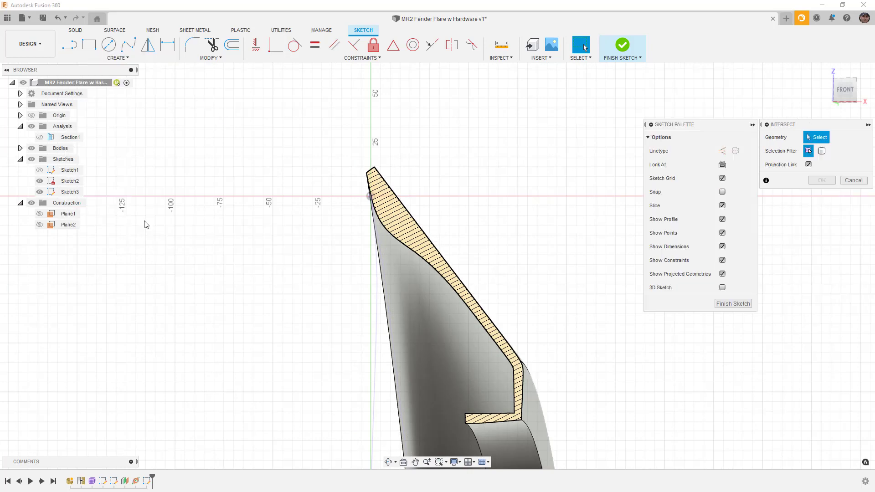
left_click(823, 152)
left_click(438, 321)
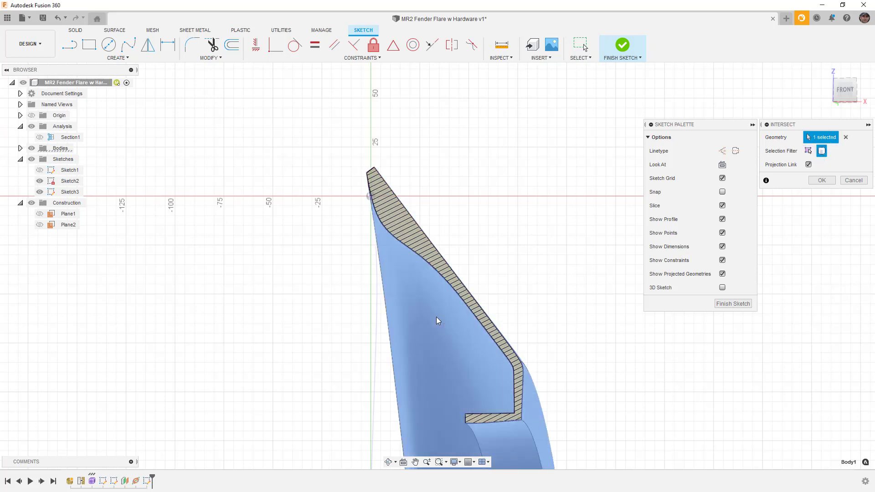
left_click(828, 182)
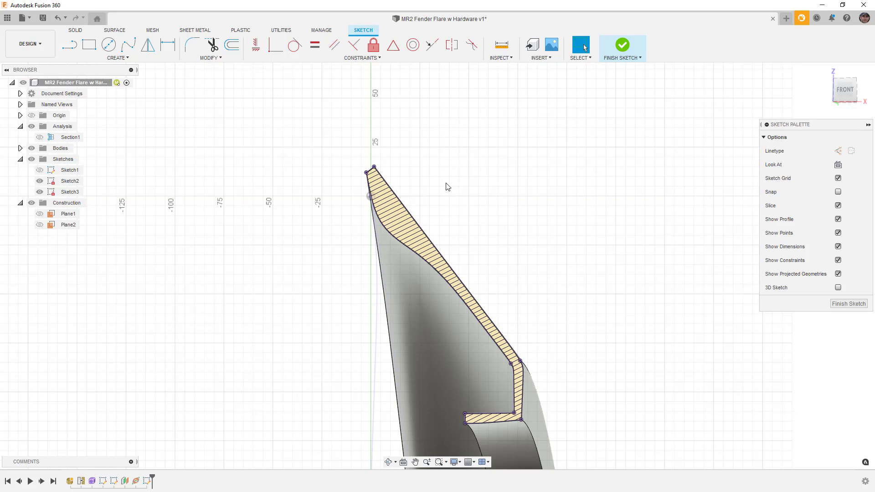
Step: Hide the bodies and zoom in on the cross-section profile
left_click(32, 148)
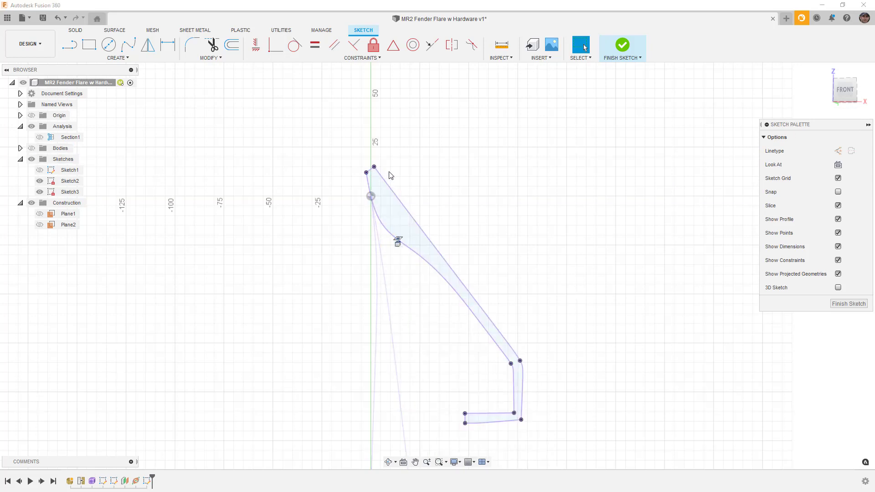
middle_click_drag(385, 223, 392, 232, "shift")
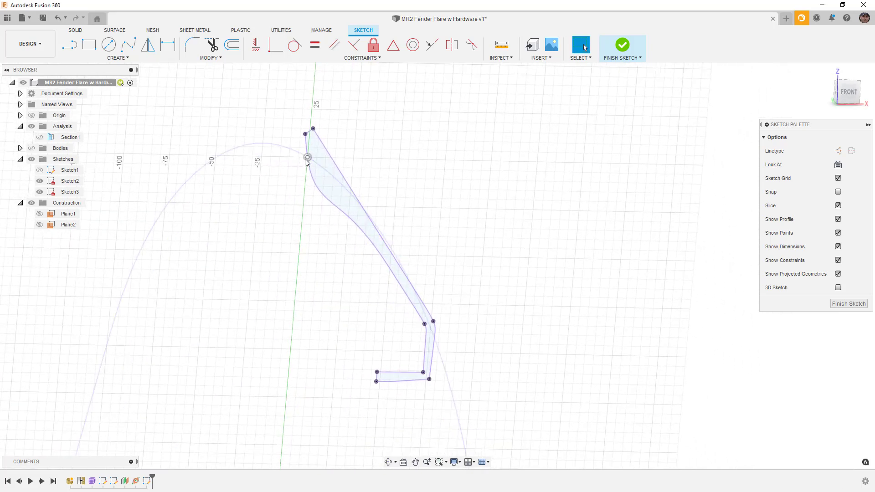
scroll(307, 162, "up", 5)
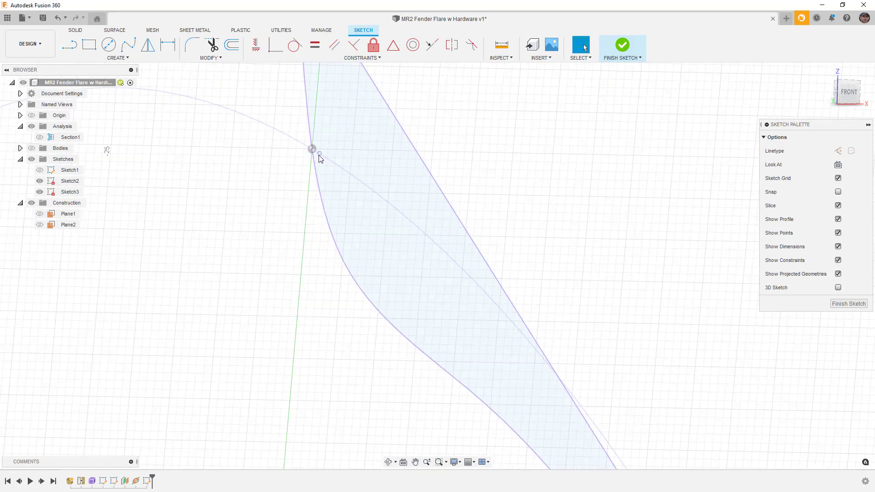
scroll(319, 158, "up", 3)
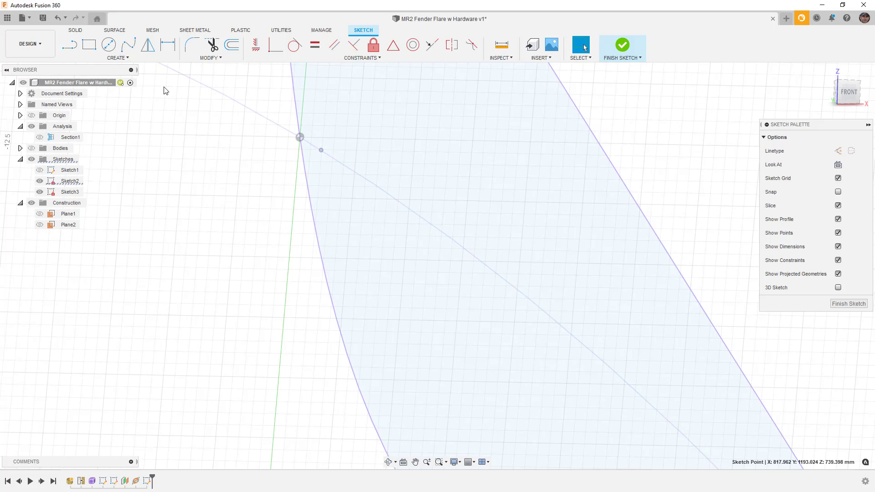
Step: Project the point into the sketch and view the sketch plane straight on
left_click(130, 58)
mouse_move(111, 212)
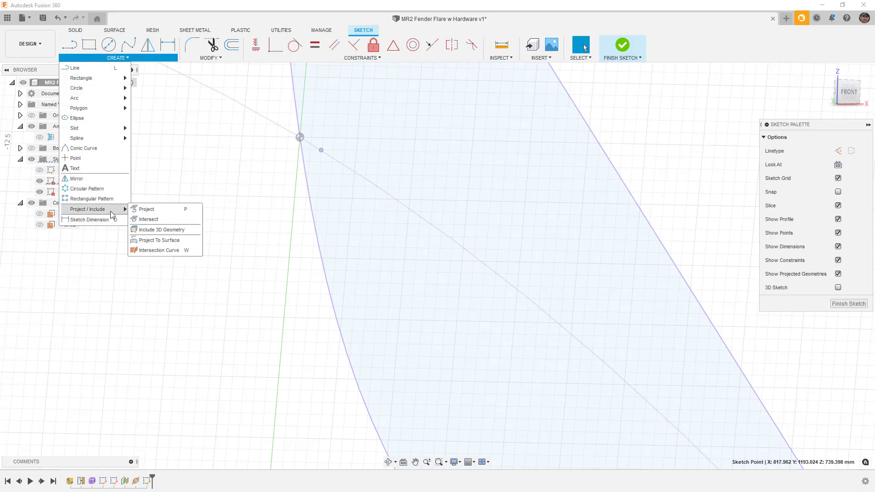
left_click(204, 163)
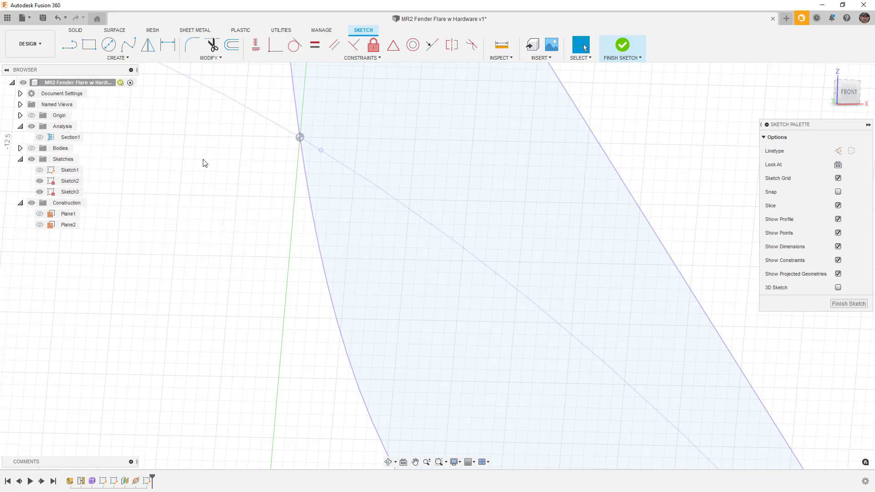
left_click(300, 137)
left_click(838, 164)
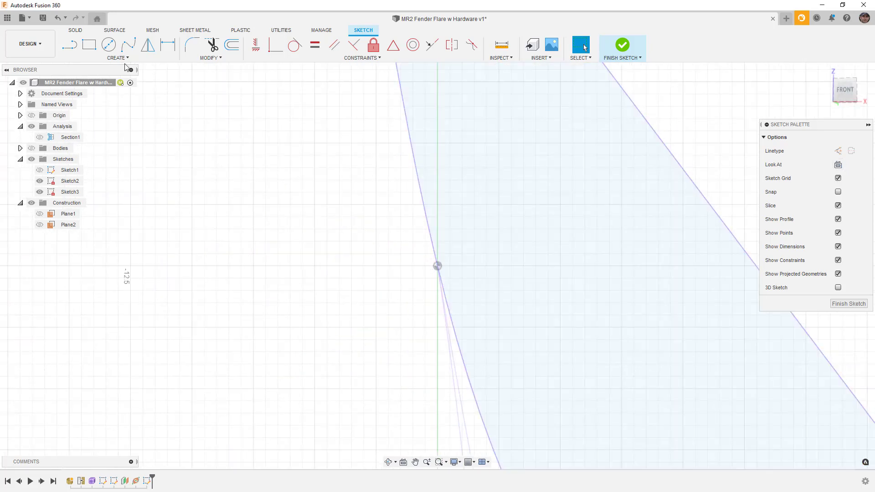
Step: Hide Sketch2 and begin a line at the origin
left_click(70, 45)
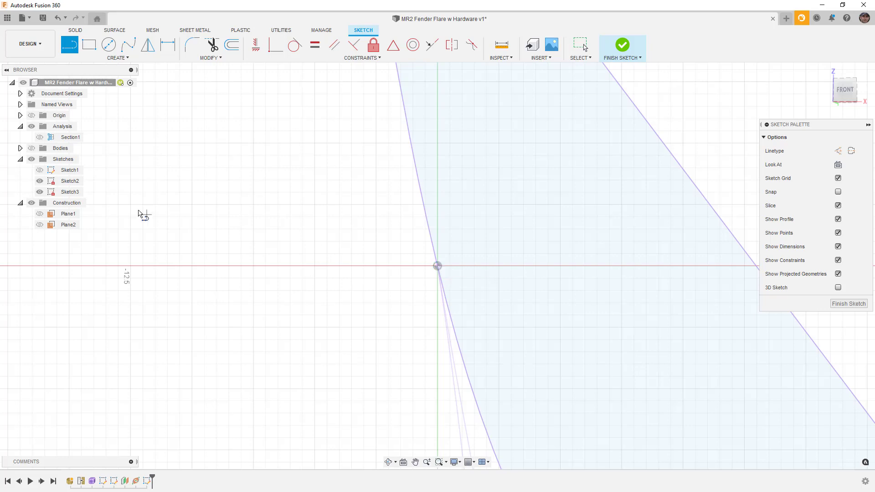
left_click(40, 182)
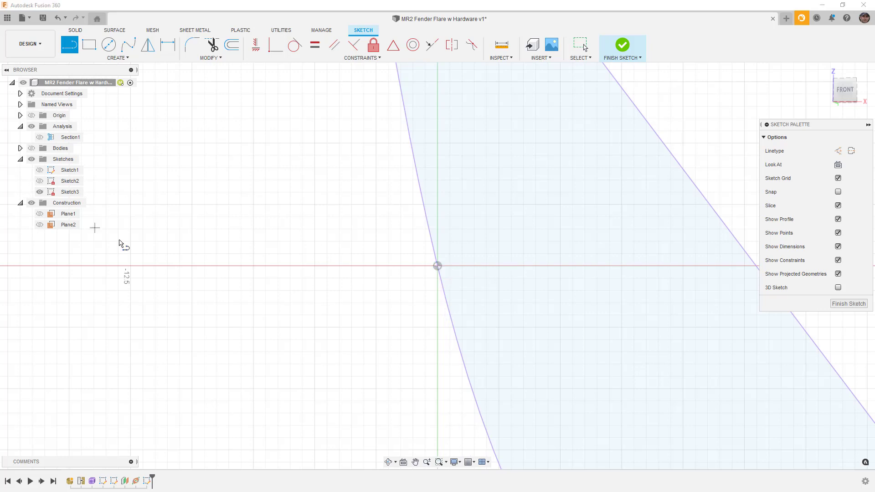
left_click(436, 266)
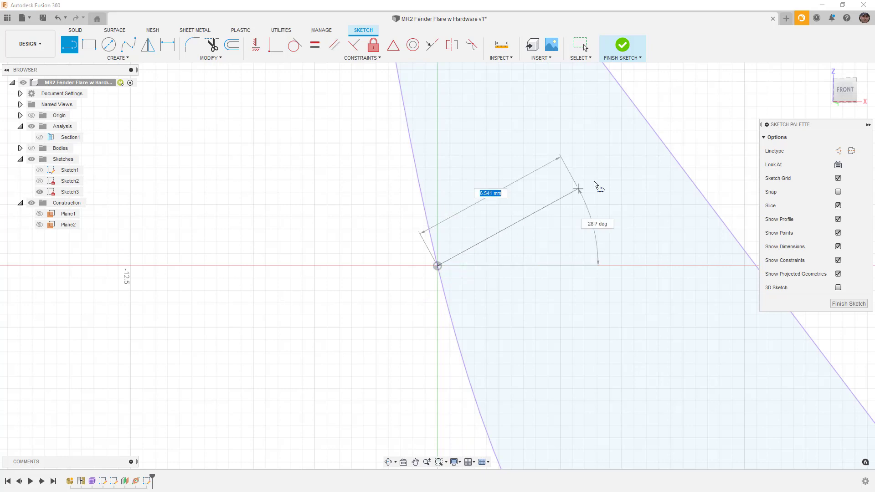
middle_click_drag(664, 160, 453, 190)
scroll(451, 193, "down", 3)
scroll(450, 195, "down", 1)
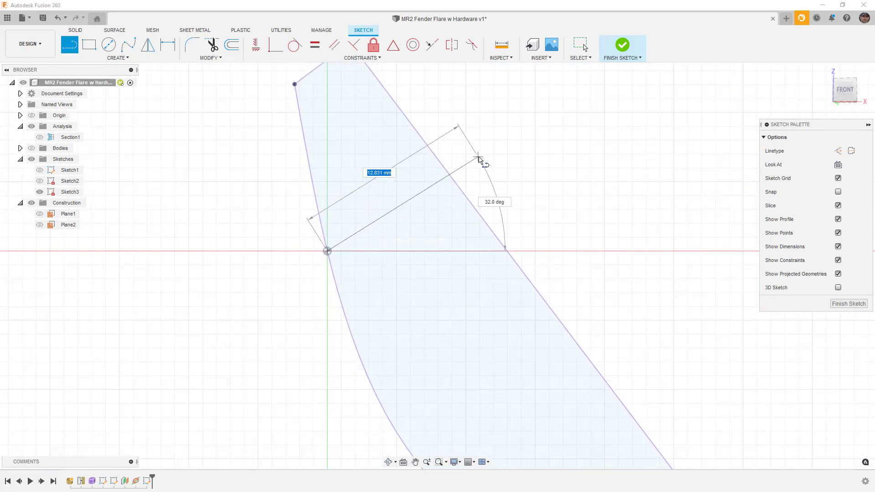
Step: Draw the stepped bolt-and-counterbore outline and close it back at the origin
left_click(506, 135)
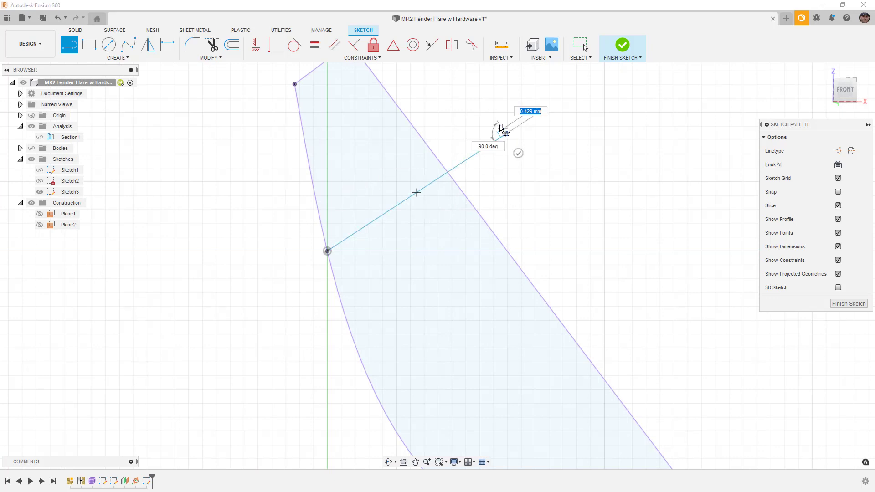
left_click(474, 85)
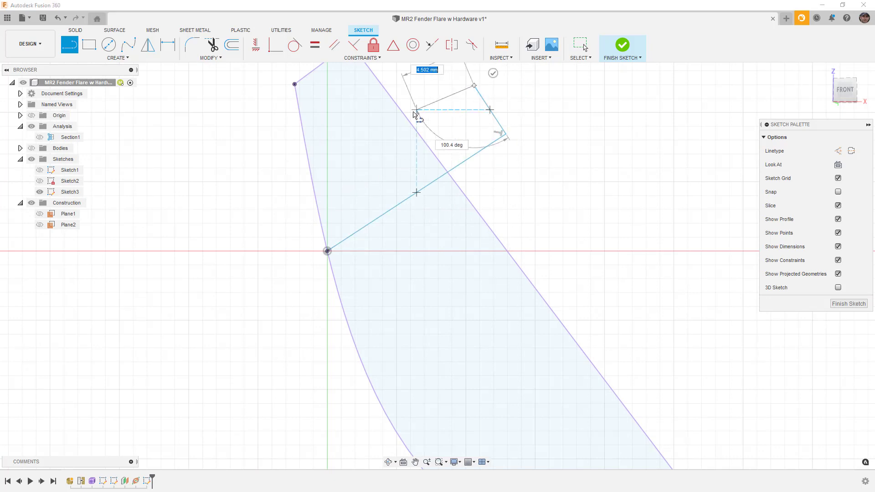
left_click(387, 143)
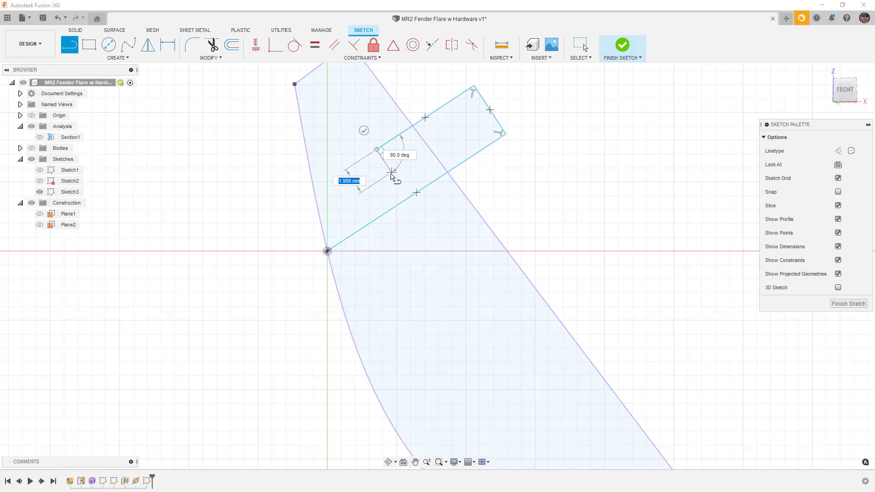
left_click(392, 173)
left_click(270, 254)
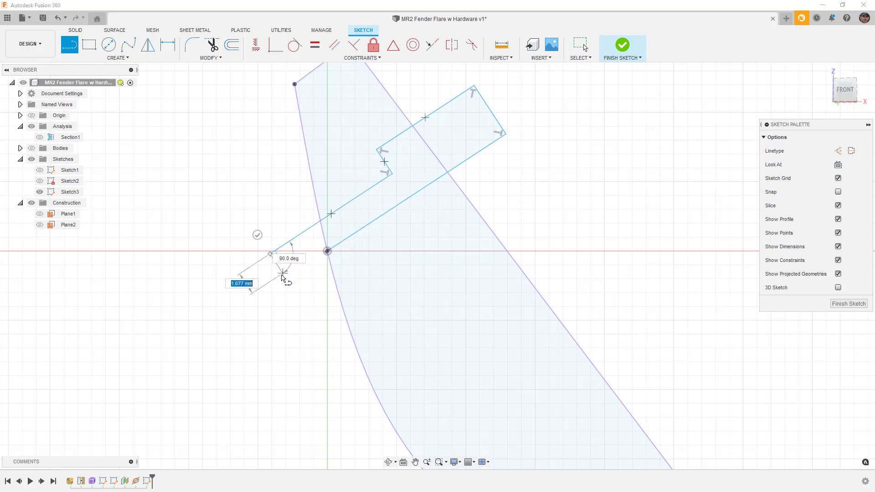
left_click(286, 277)
left_click(327, 252)
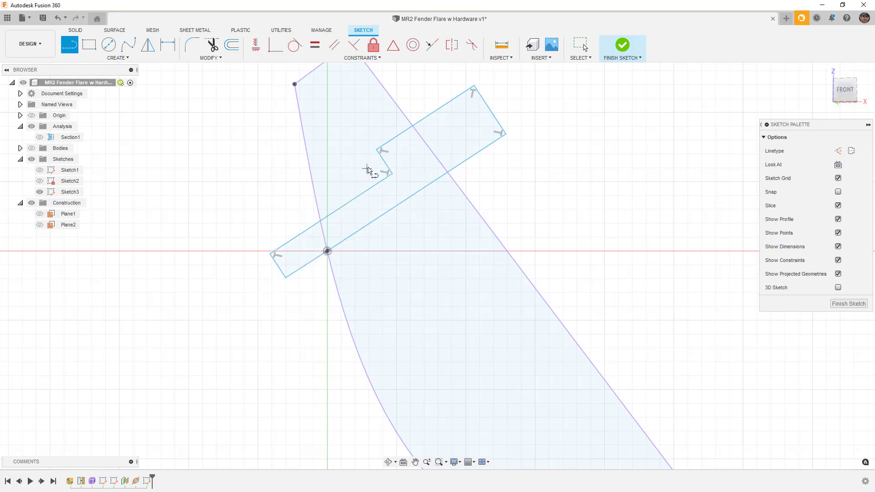
Step: Constrain the short bottom segment's midpoint to the long lower edge
left_click(432, 44)
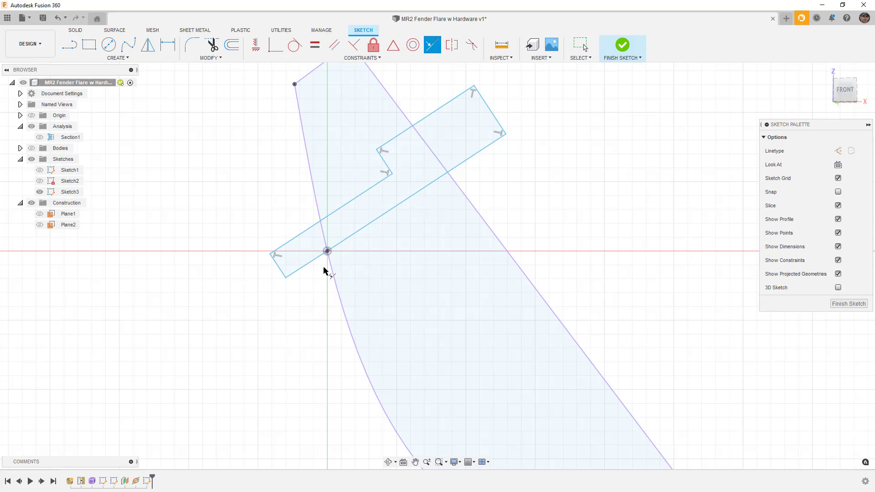
left_click(311, 263)
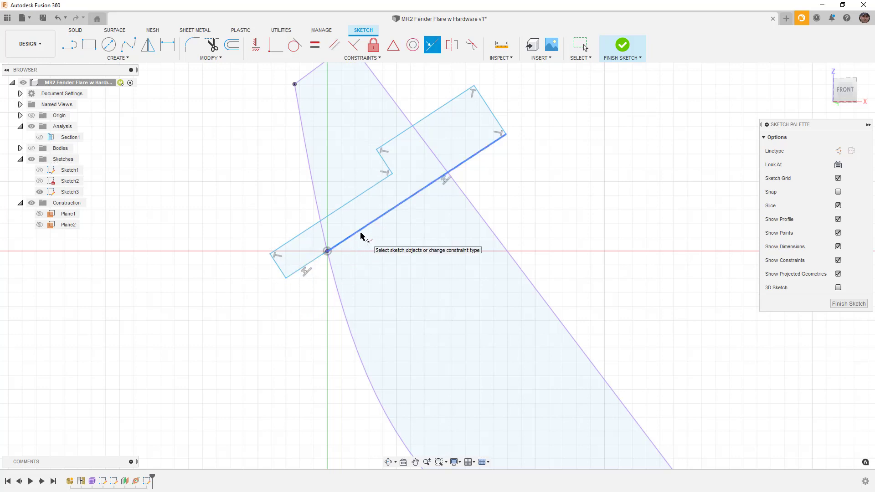
left_click(362, 237)
Step: Add a 4 mm diameter dimension between the short bottom segment and the long upper line
left_click(168, 44)
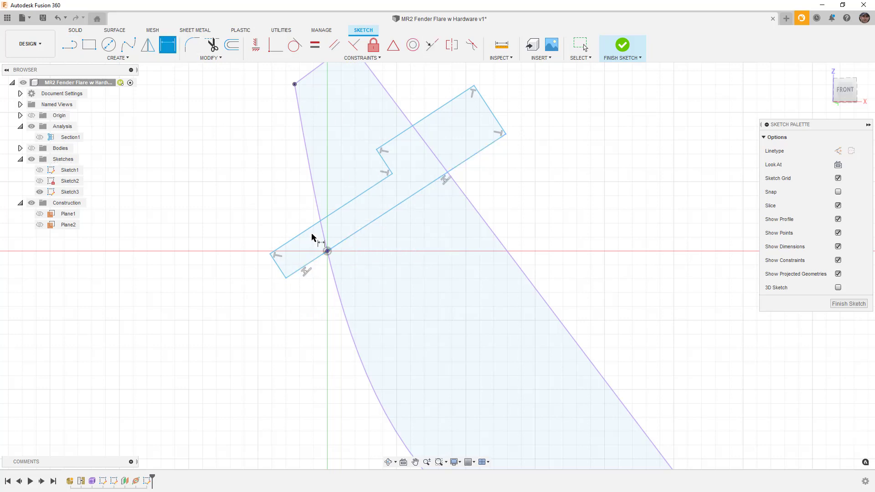
left_click(314, 260)
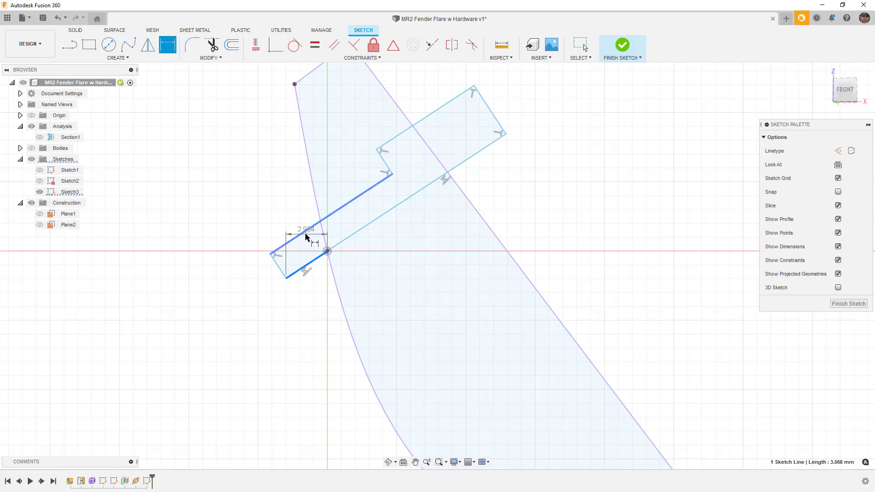
left_click(305, 234)
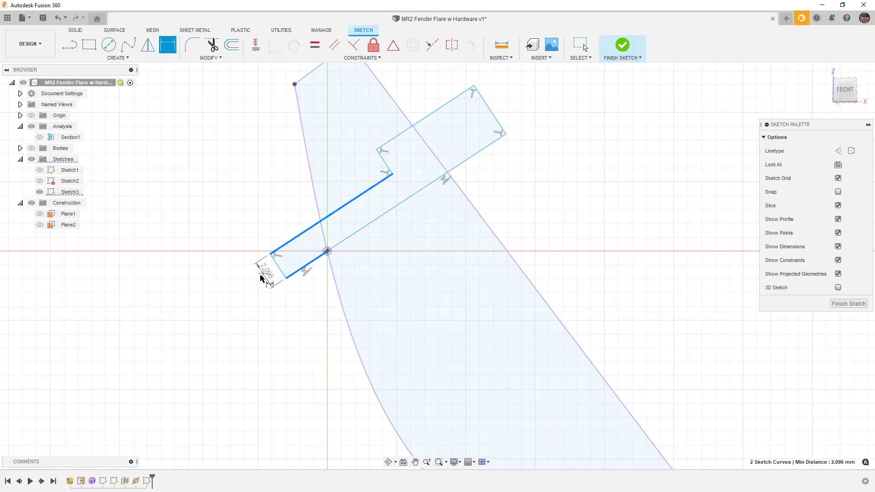
right_click(258, 280)
left_click(252, 333)
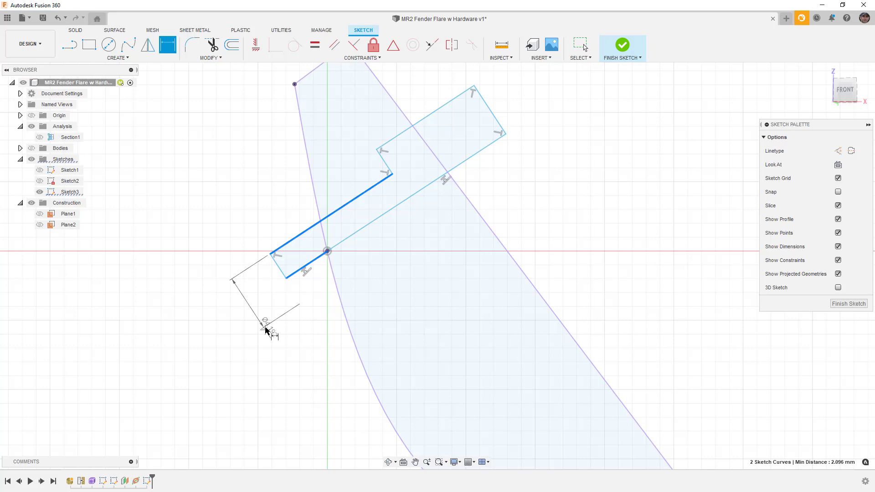
left_click(263, 291)
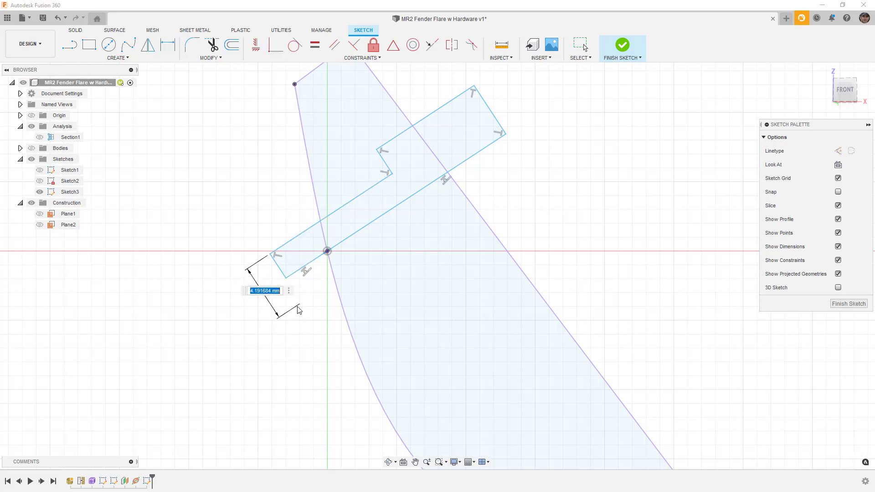
type("4")
key("Return")
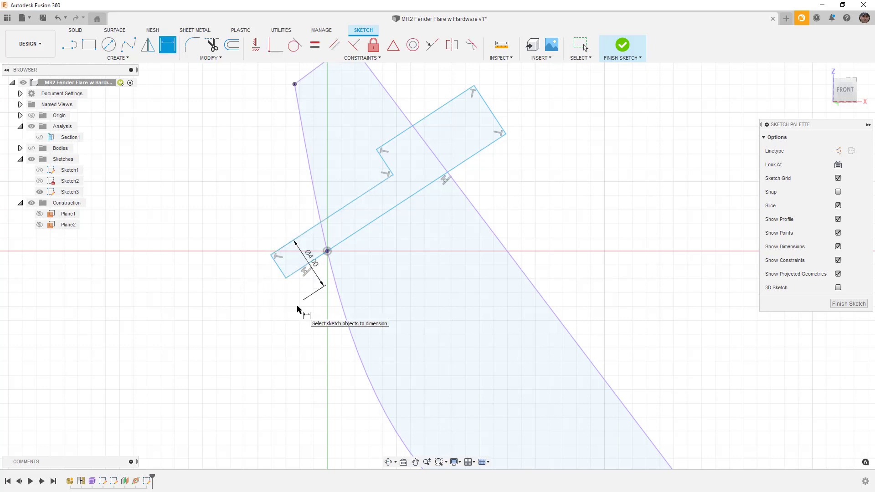
Step: Add the Ø8.50 counterbore width dimension between the two long lines
left_click(440, 179)
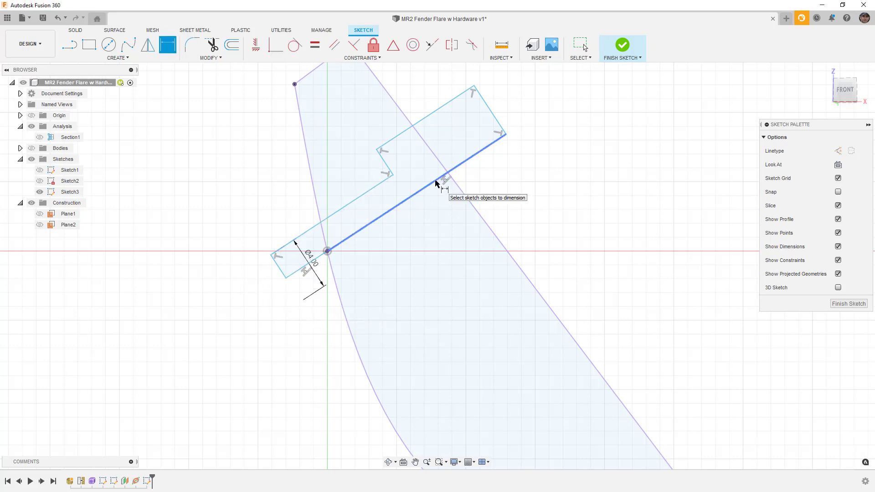
left_click(410, 132)
right_click(449, 132)
key("Escape")
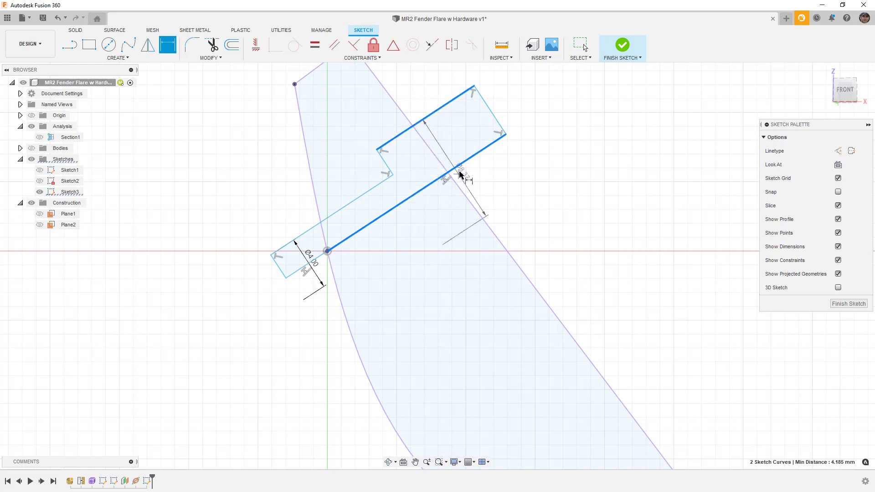
left_click(540, 128)
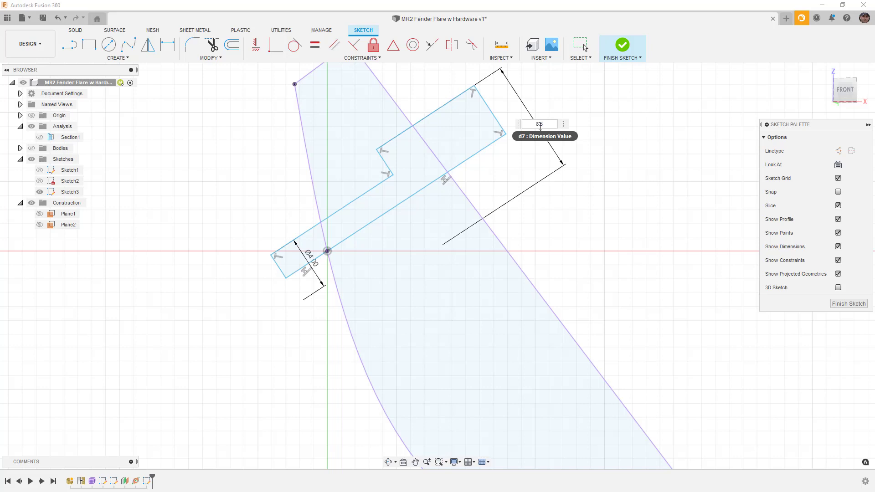
key("Return")
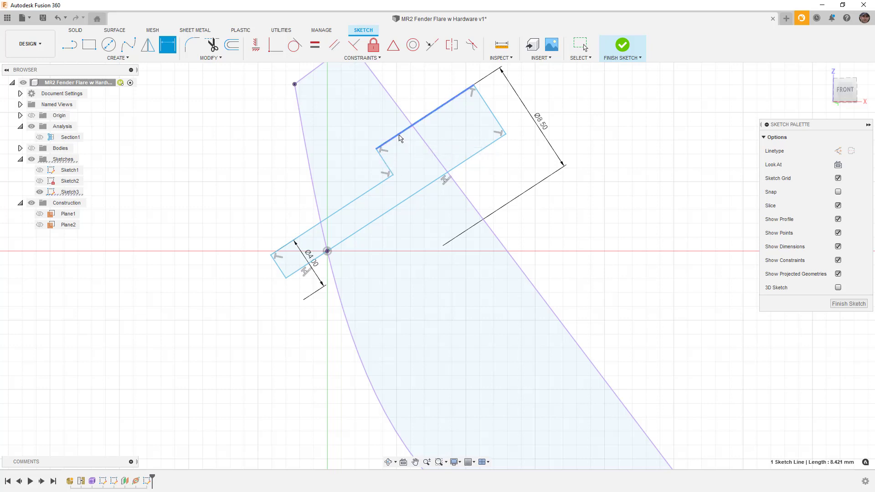
Step: Set the upper edge to 8.50 and the lower-left line to 10.50, then place Ø4.00
left_click(393, 137)
left_click(400, 129)
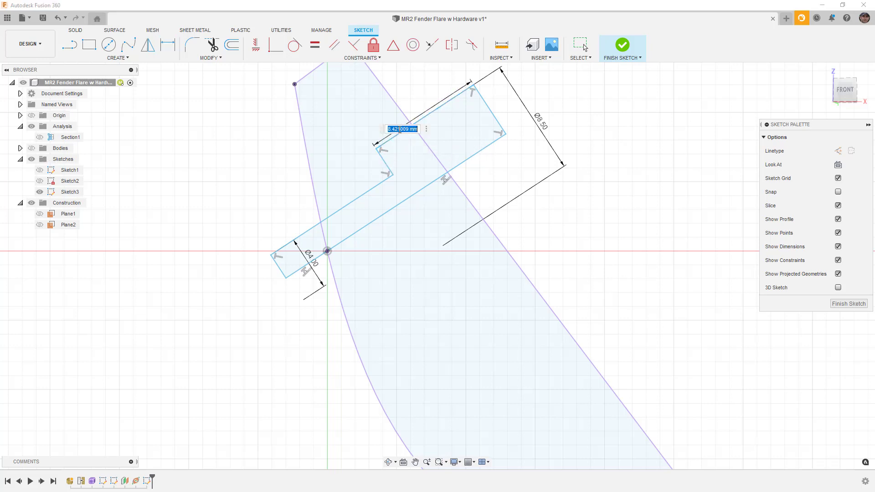
key("Return")
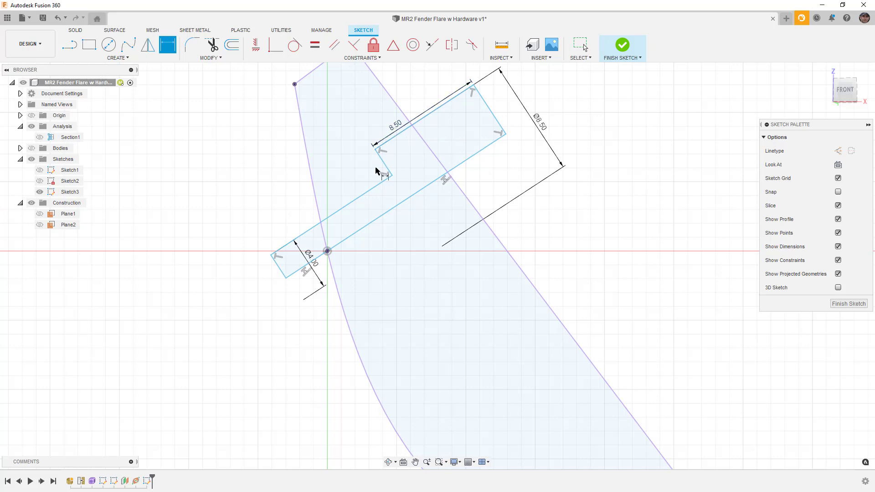
left_click(367, 191)
left_click(367, 191)
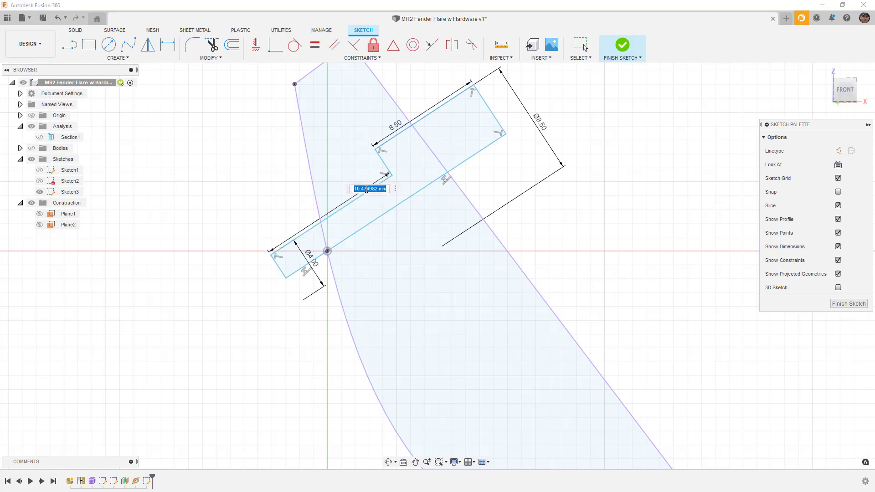
type("10.5")
key("Return")
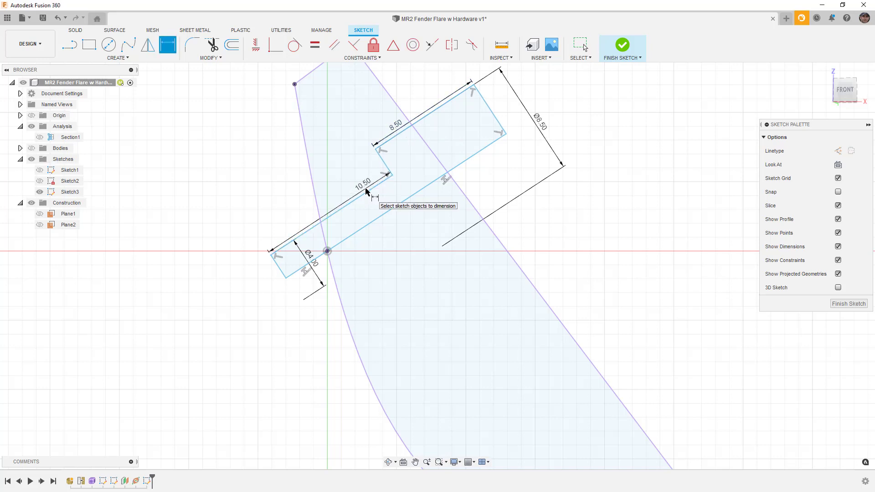
scroll(367, 191, "down", 3)
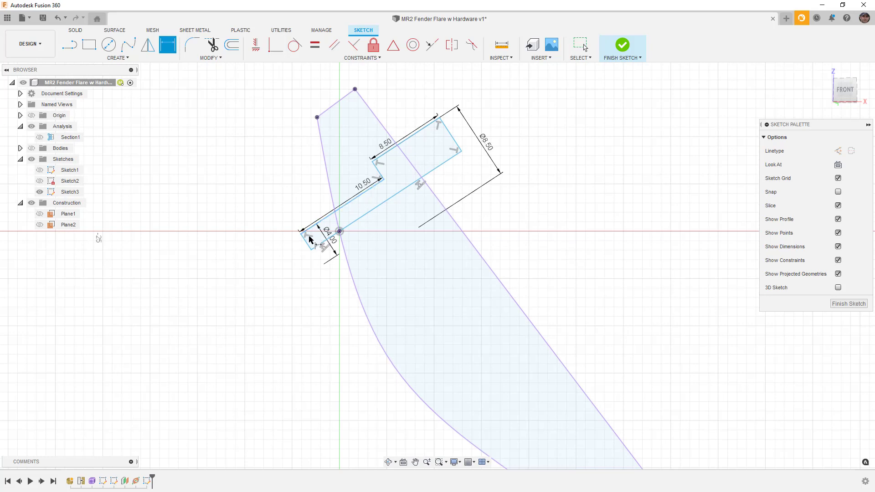
left_click(322, 238)
key("Escape")
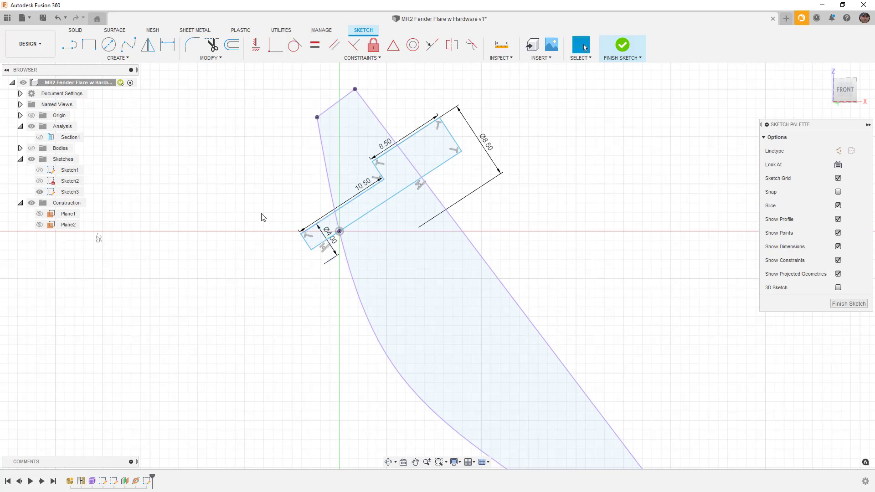
Step: Rotate the bolt-hole profile about its origin to a shallower angle across the edge
mouse_move(462, 152)
left_mouse_down()
mouse_move(436, 143)
mouse_move(469, 173)
mouse_move(441, 145)
mouse_move(462, 160)
mouse_move(453, 156)
mouse_move(476, 186)
left_mouse_up()
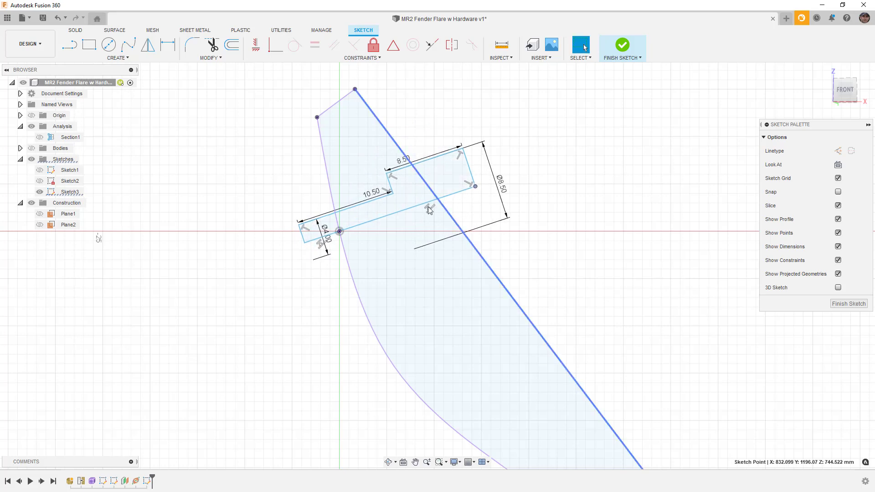
left_click(334, 201)
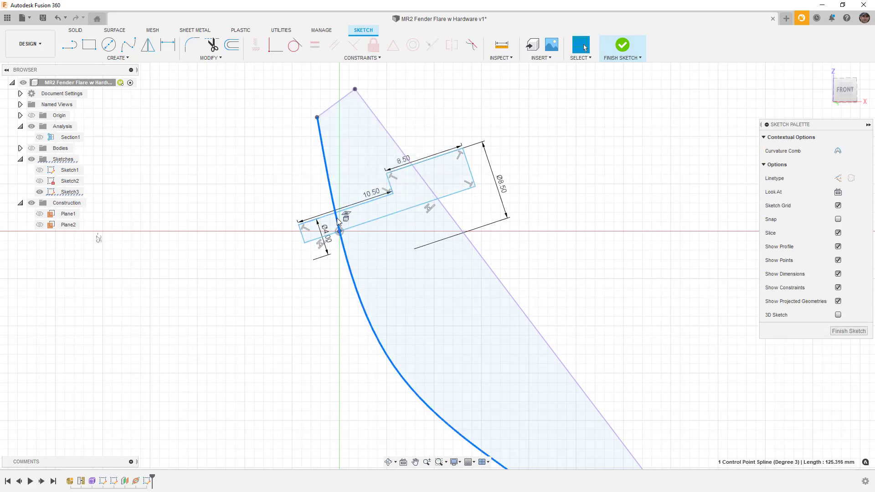
key("Escape")
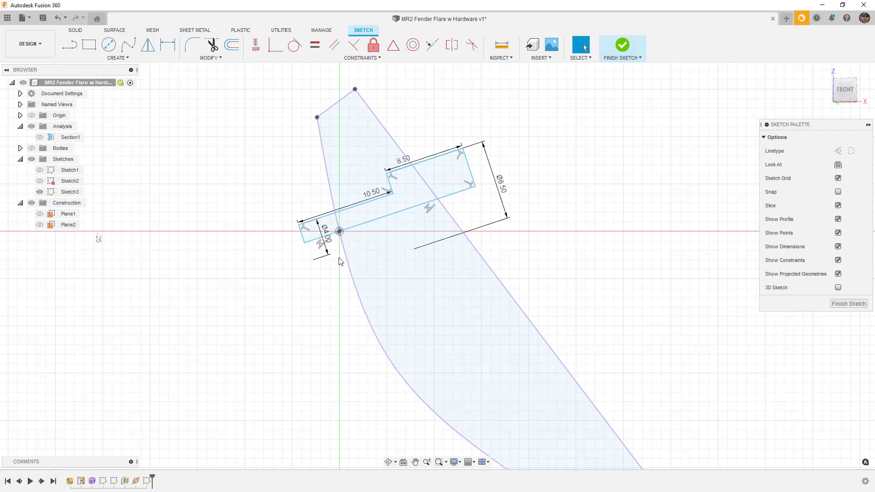
Step: Test a 7.93 mm helper line against the curved edge, delete it, and nudge the right corner down
key("l")
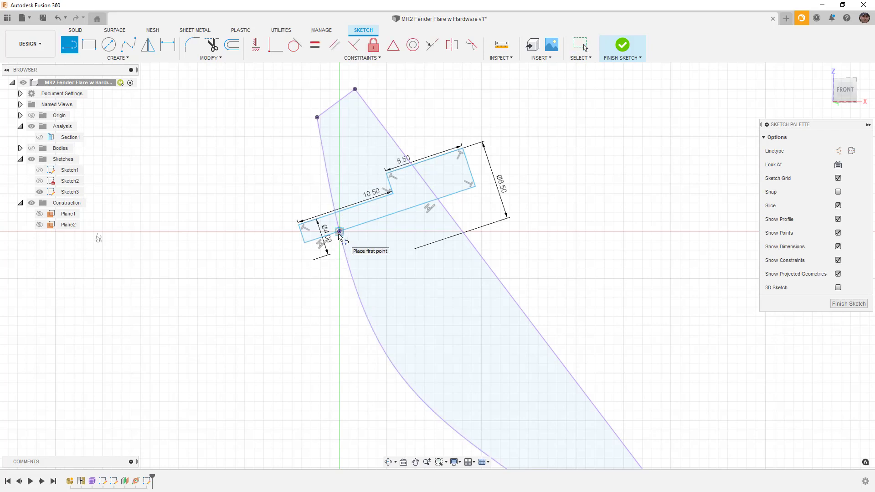
left_click(340, 232)
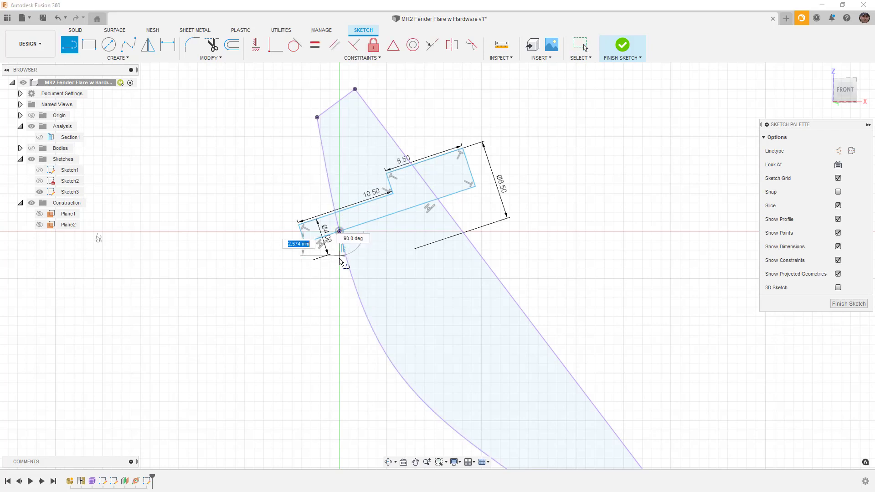
left_click(350, 308)
key("Escape")
scroll(349, 259, "up", 2)
left_click(340, 252)
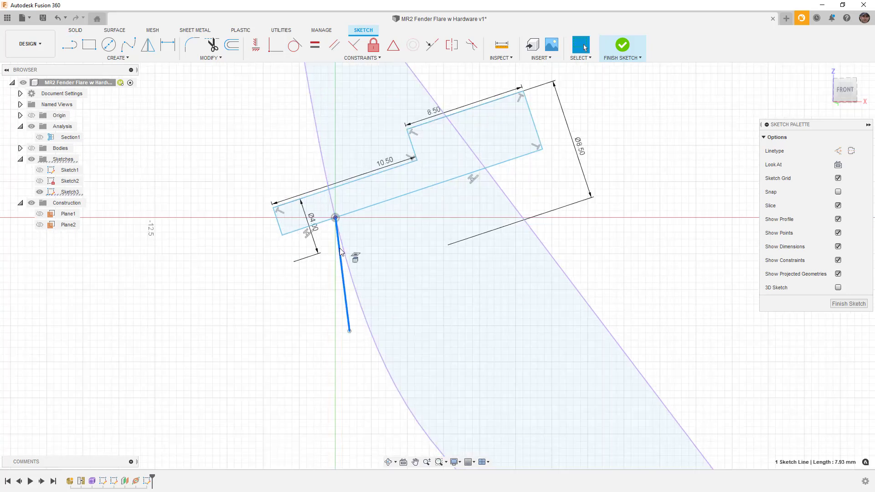
left_click(344, 252, "ctrl")
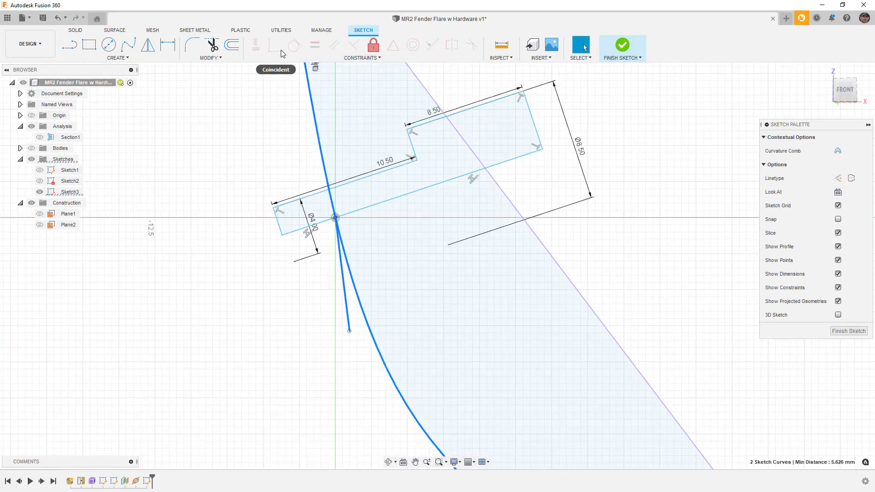
left_click(420, 46)
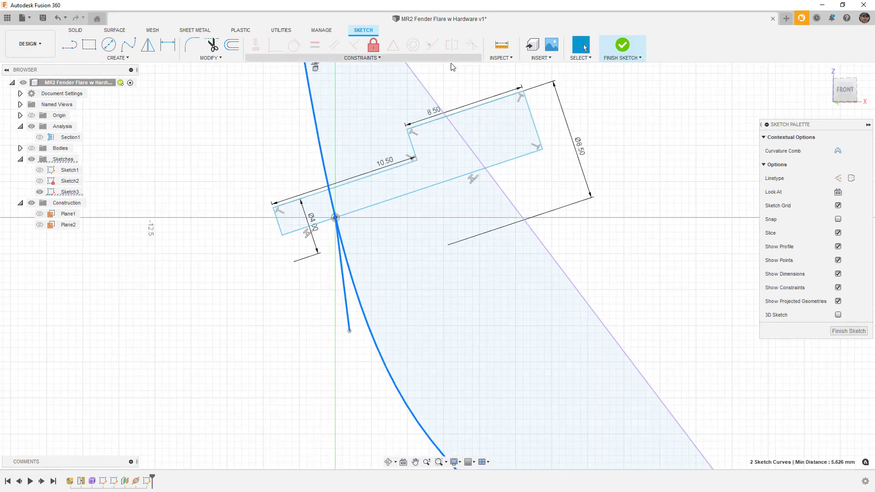
left_click(343, 270)
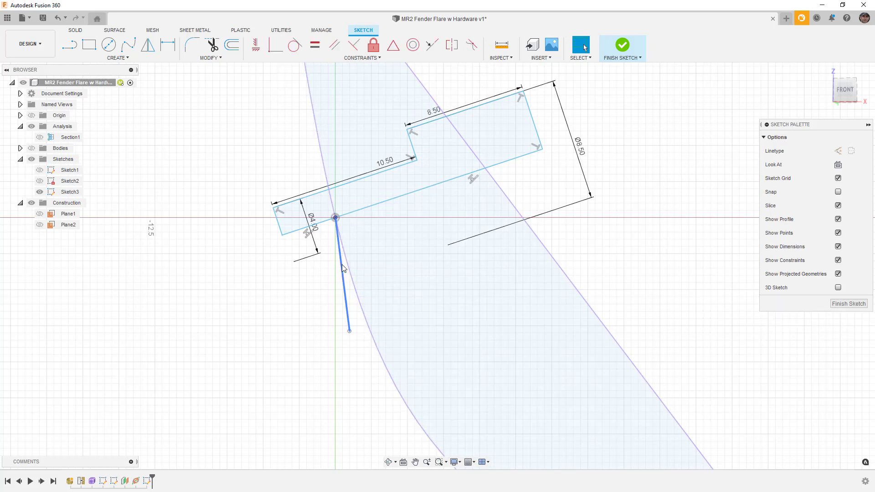
left_click(343, 269)
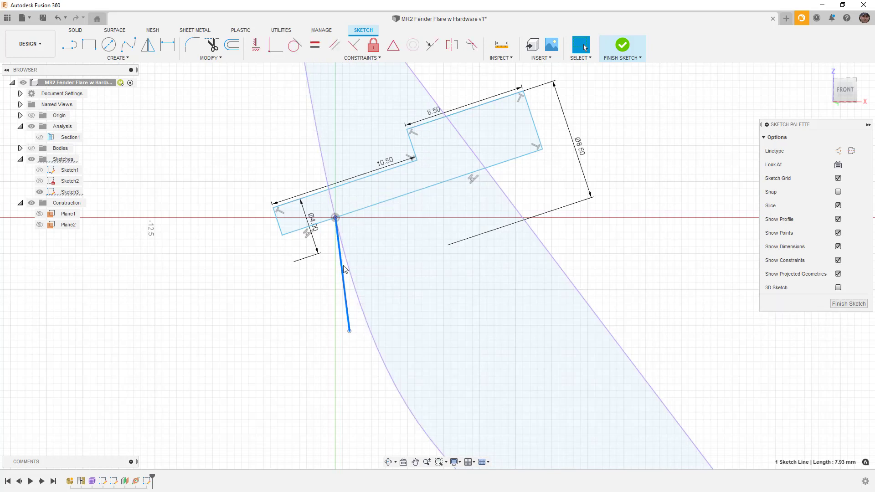
key("Delete")
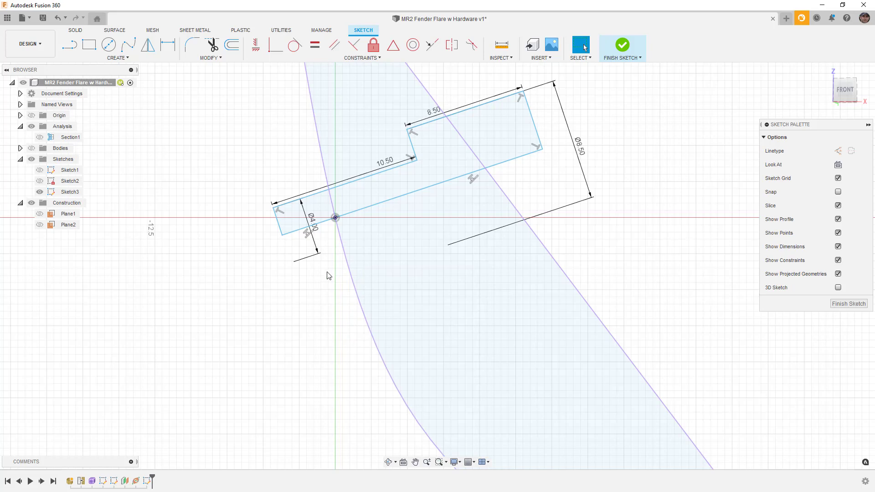
left_click_drag(542, 148, 547, 161)
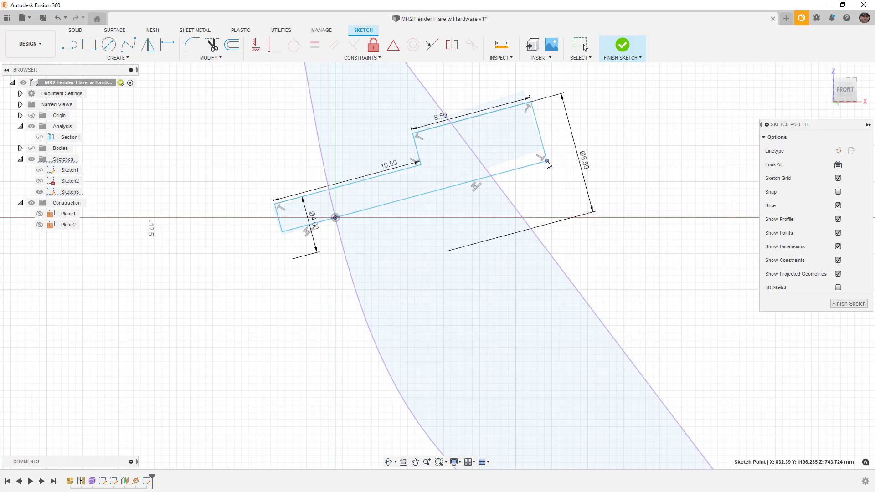
scroll(366, 192, "down", 3)
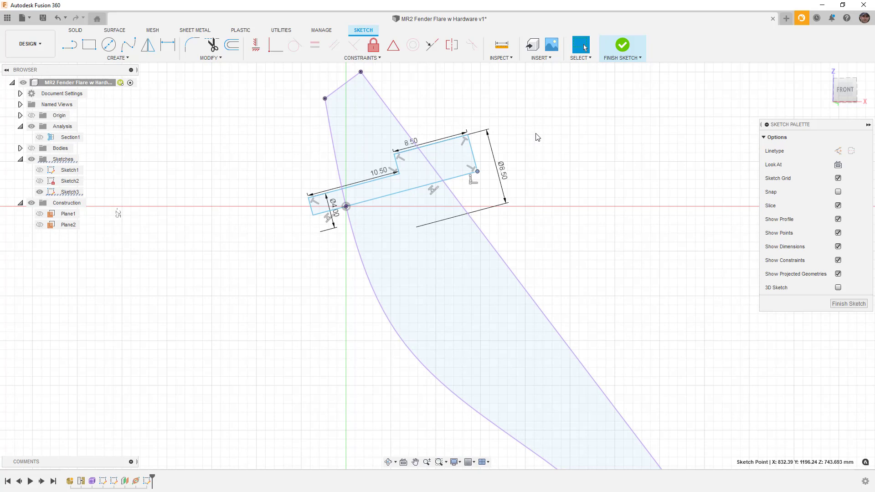
Step: Exit the sketch and show the fender flare bodies
left_click(621, 45)
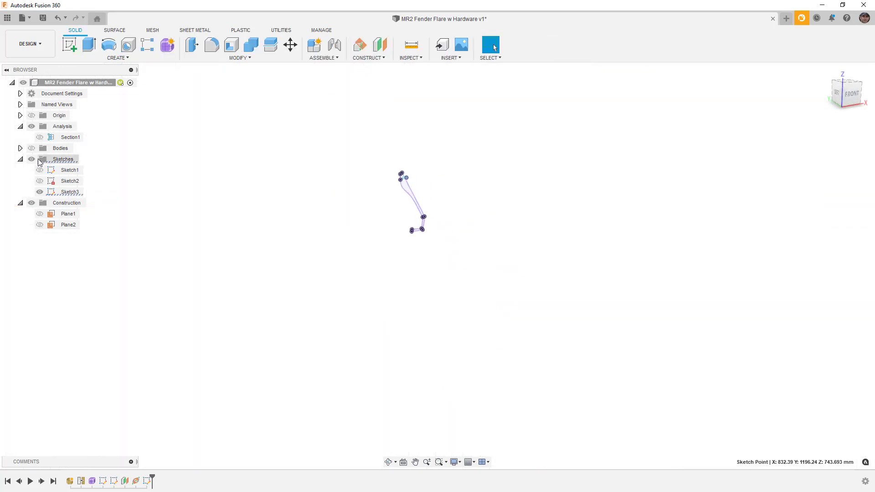
left_click(31, 148)
scroll(412, 174, "up", 6)
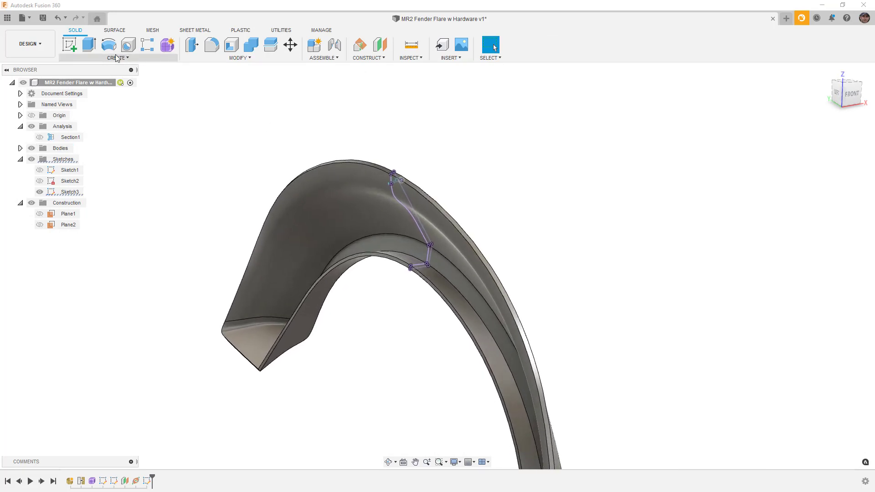
Step: Revolve the bolt-hole profile regions 360° about their centre line as a new body
left_click(108, 44)
scroll(393, 184, "up", 2)
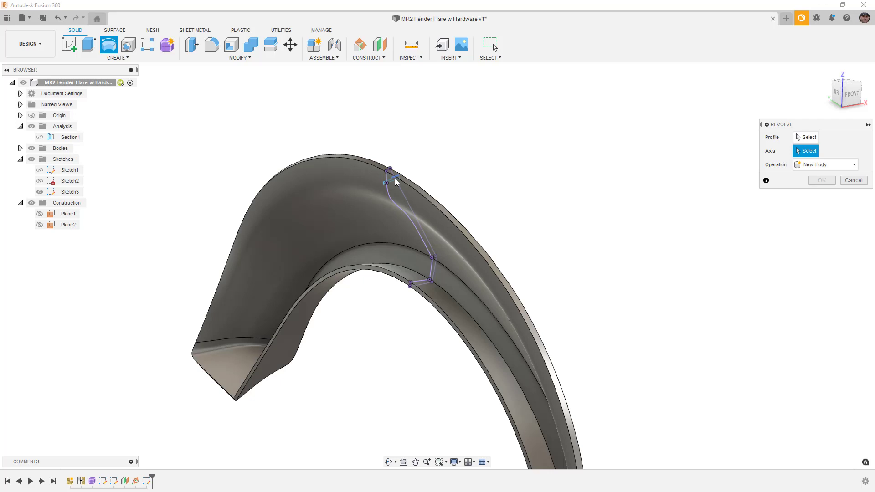
scroll(396, 182, "up", 3)
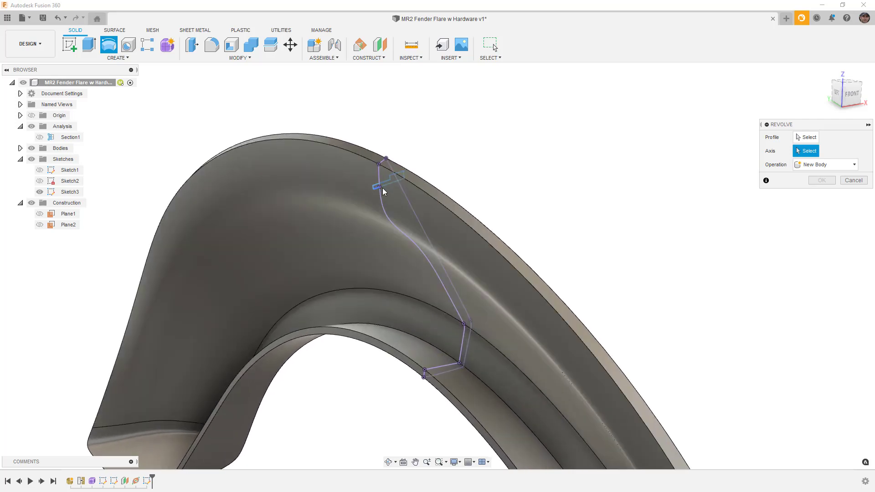
left_click(384, 191)
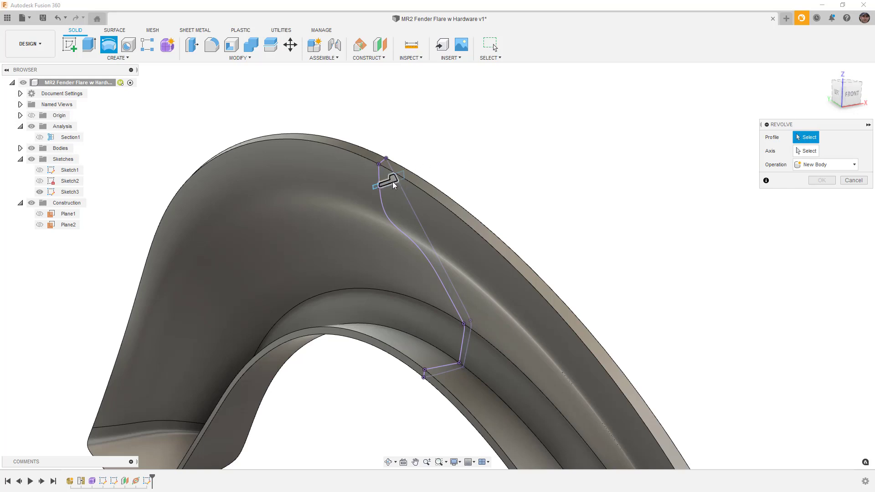
left_click(396, 176)
left_click(375, 187)
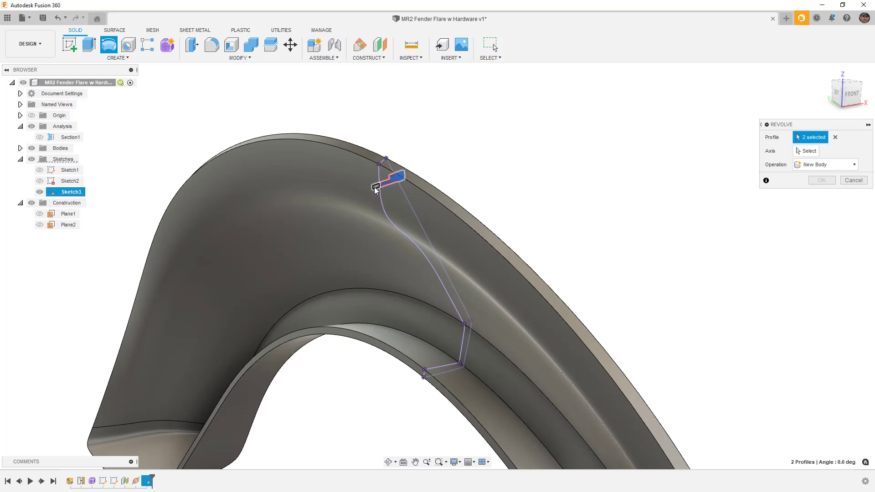
left_click(818, 152)
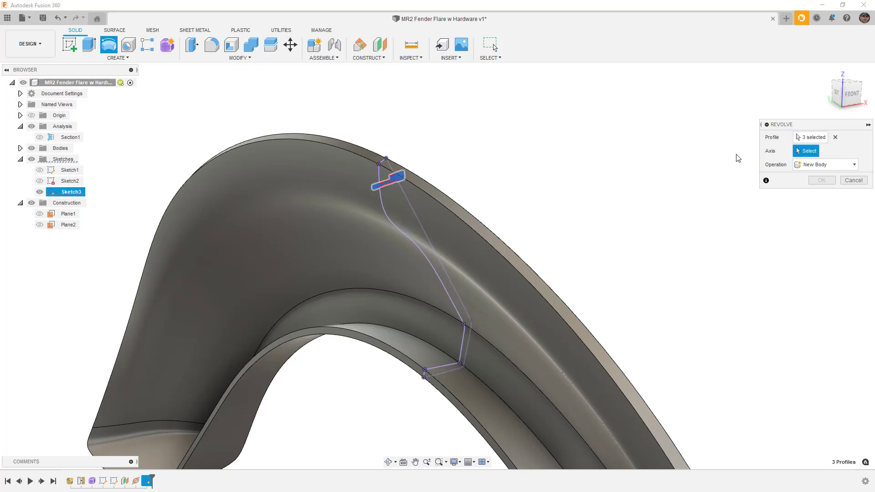
left_click(395, 188)
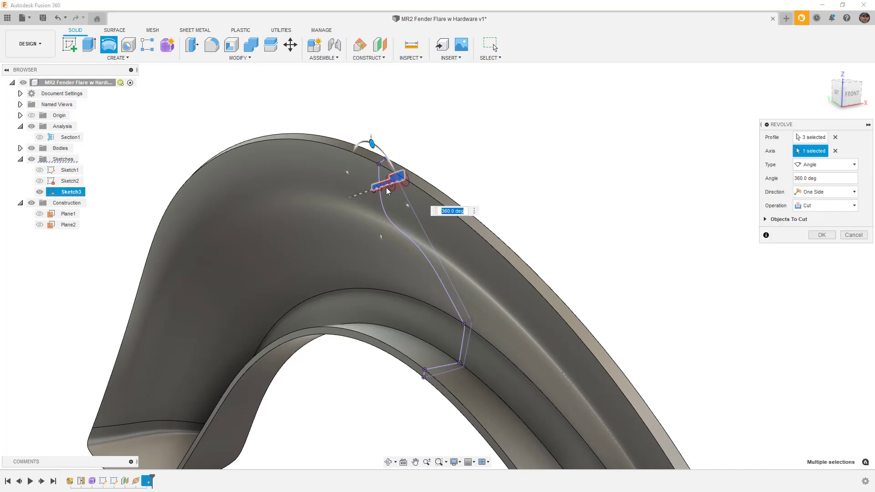
middle_click_drag(635, 220, 689, 226, "shift")
left_click(839, 206)
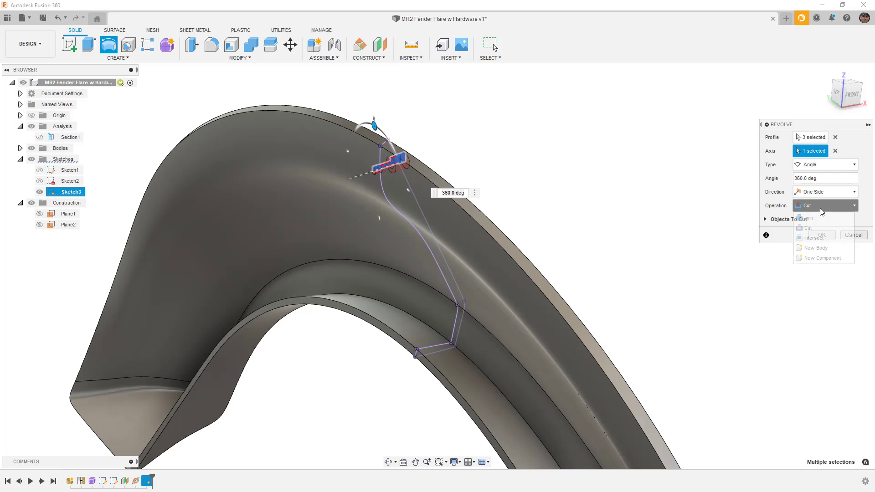
left_click(820, 250)
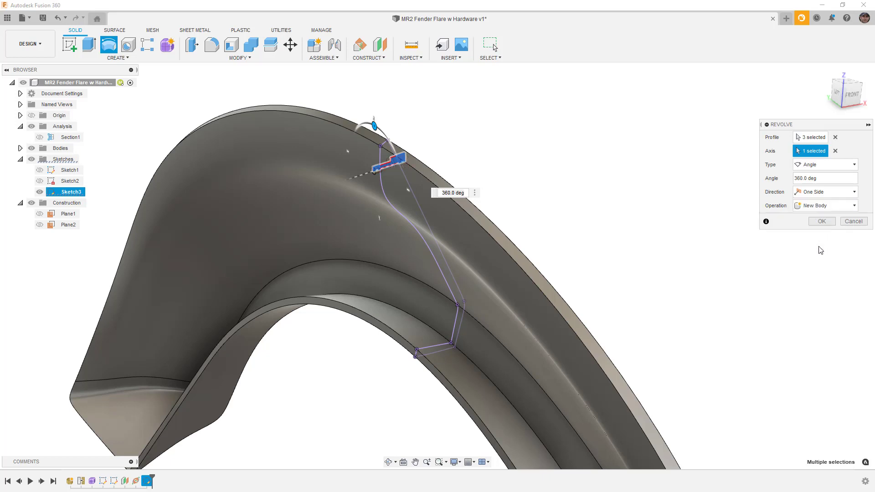
left_click(821, 221)
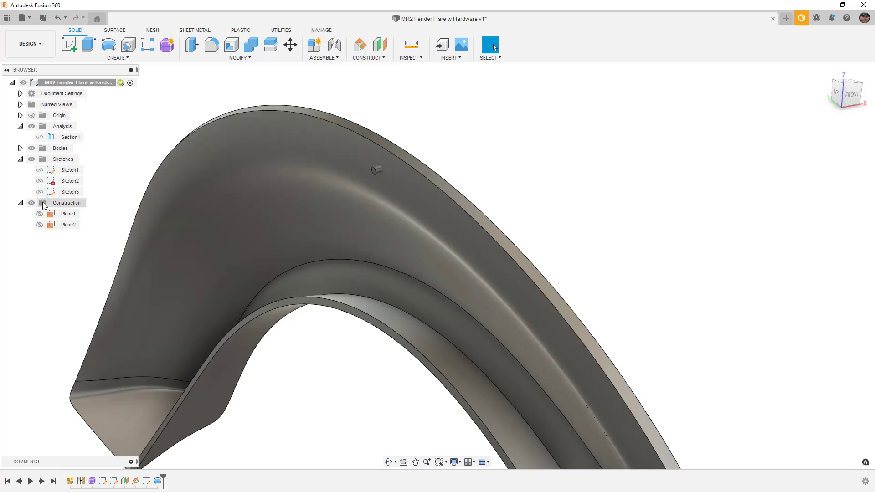
Step: Show Sketch2 and set up a Pattern on Path of the bolt body along the outer edge curve
left_click(41, 182)
scroll(278, 137, "down", 1)
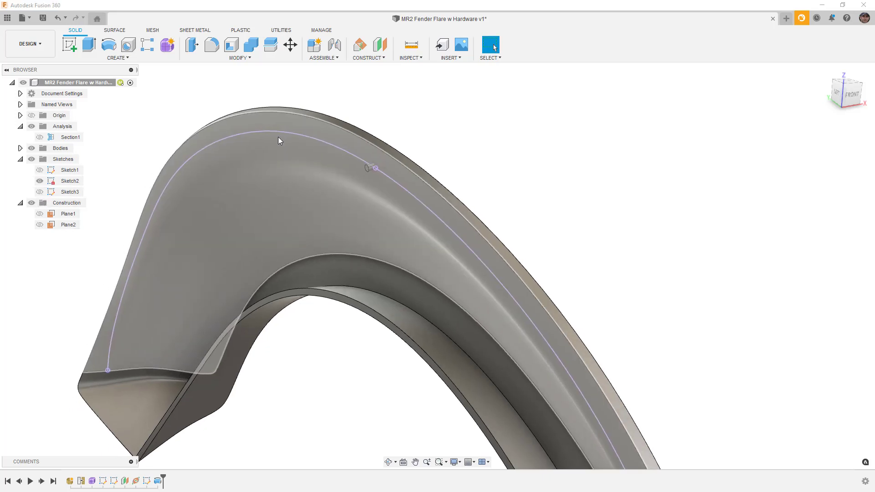
left_click(118, 58)
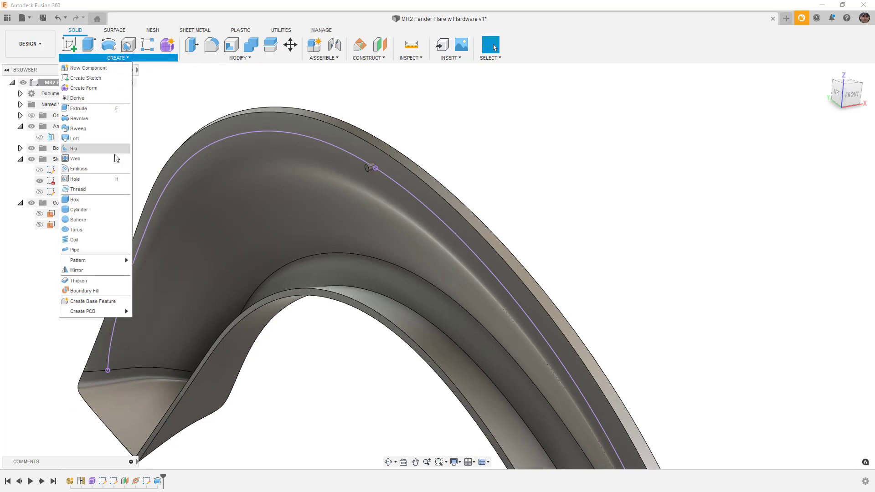
mouse_move(106, 266)
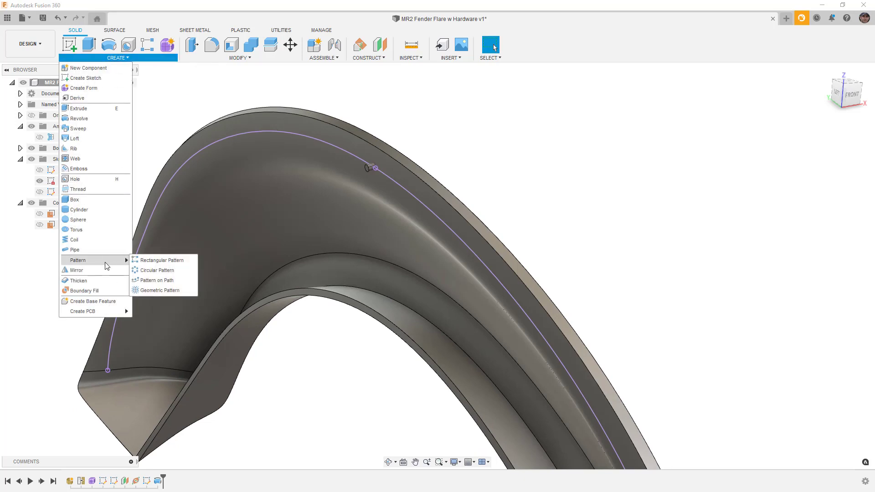
left_click(156, 281)
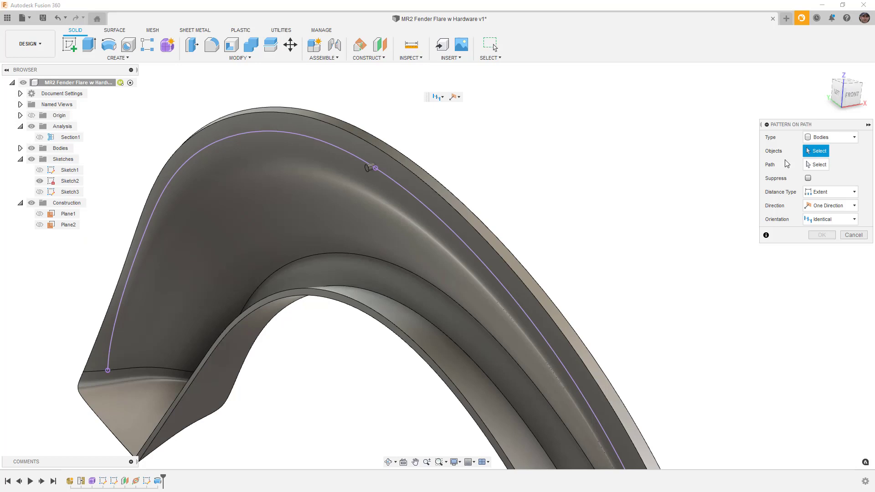
left_click(816, 141)
left_click(818, 158)
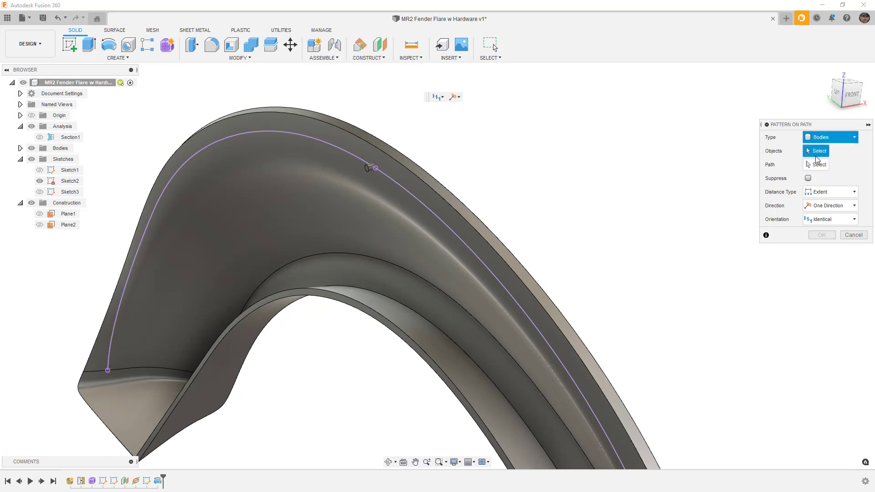
left_click(383, 162)
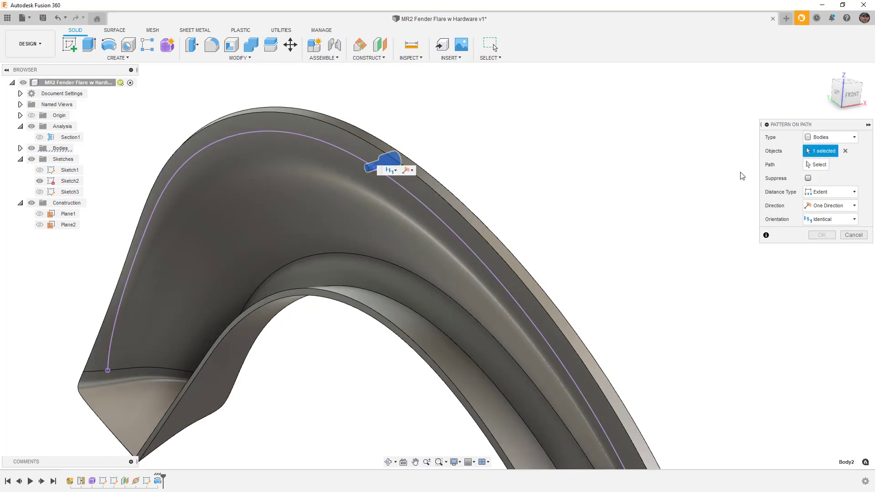
left_click(816, 164)
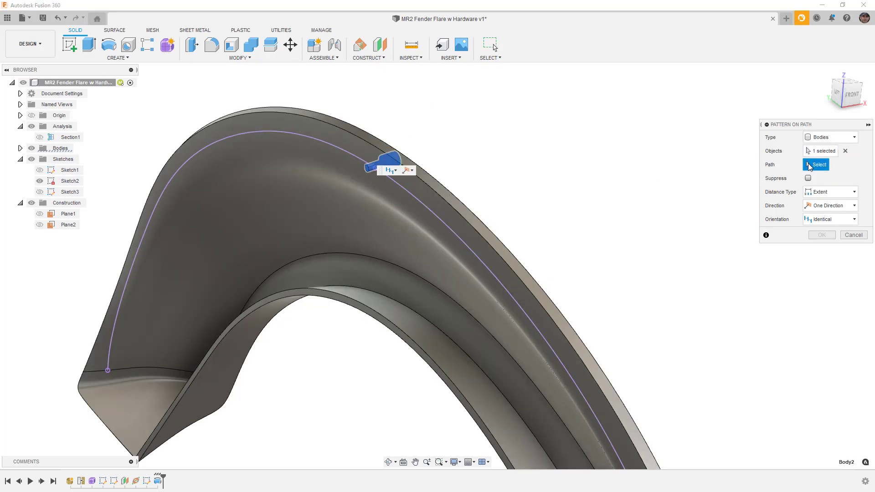
left_click(406, 190)
Step: Spread six bolt copies symmetrically over 1140.55 mm, oriented to the path direction
scroll(345, 186, "down", 3)
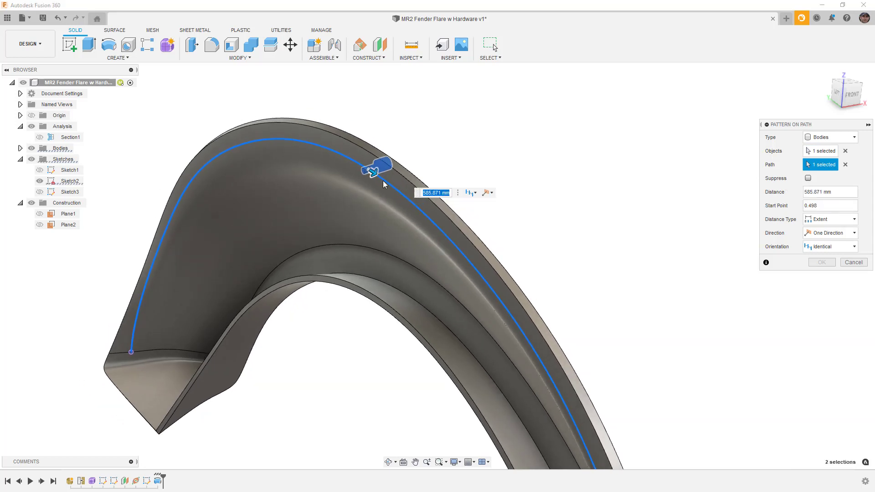
left_click(838, 93)
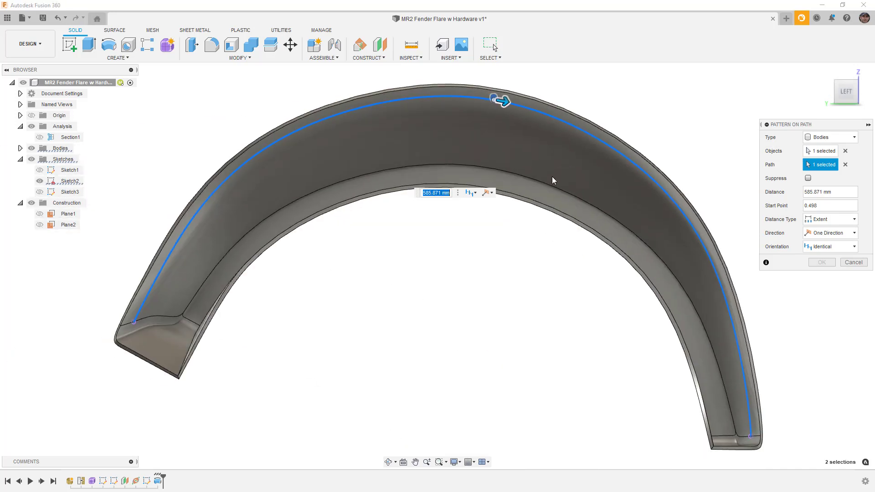
middle_click_drag(551, 177, 464, 214)
left_click_drag(452, 136, 653, 328)
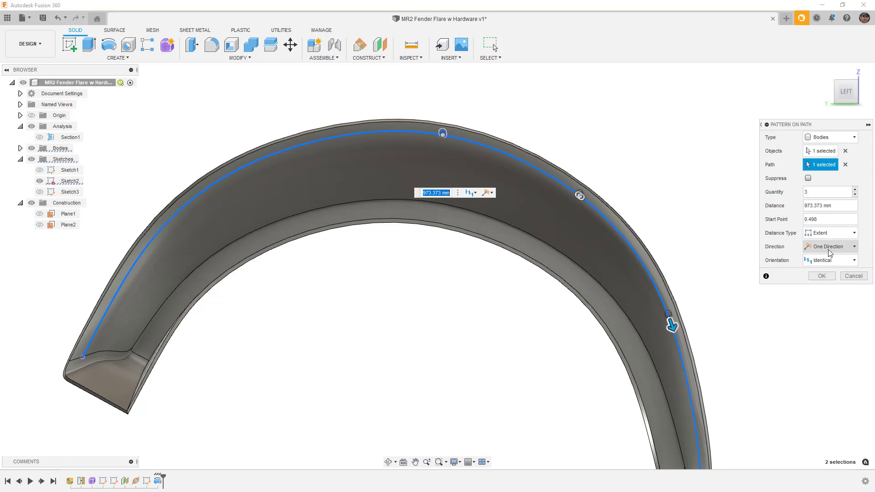
left_click(832, 269)
left_click(833, 264)
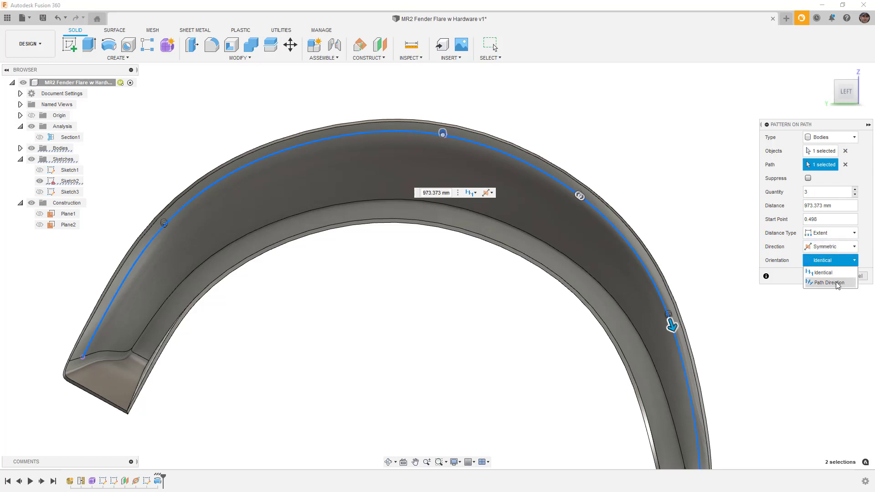
left_click(829, 283)
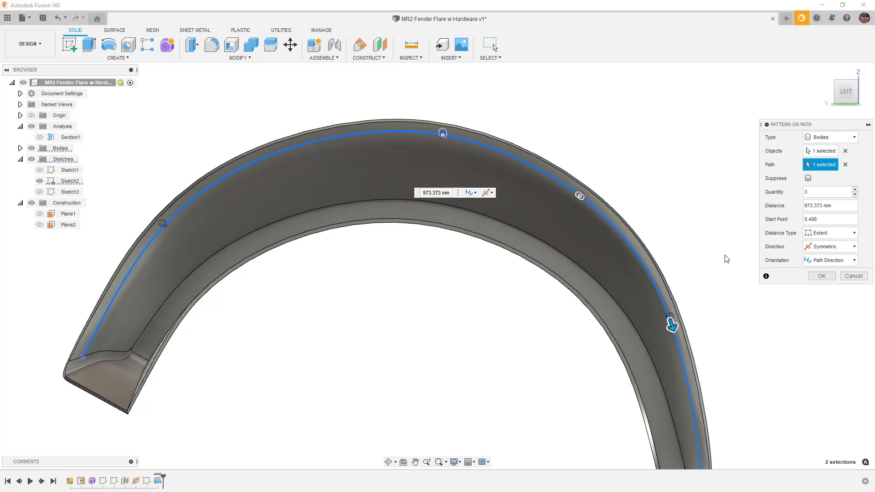
middle_click_drag(644, 205, 592, 209, "shift")
key("F6")
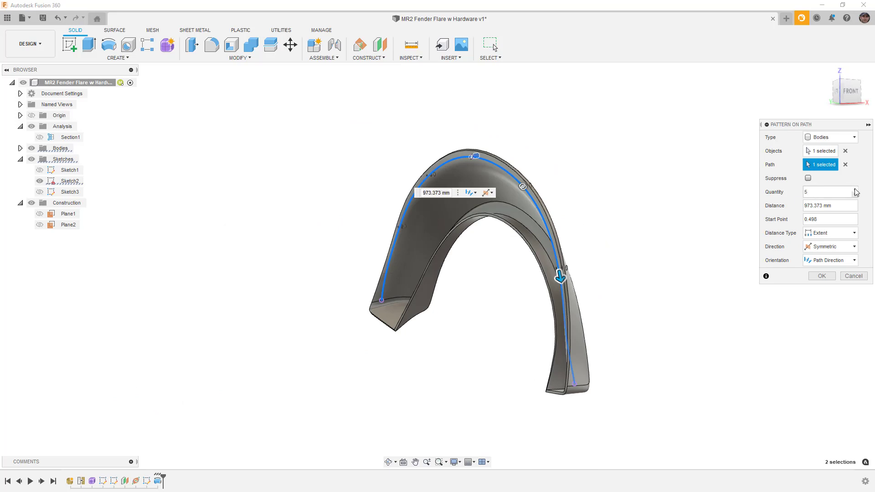
left_click(835, 91)
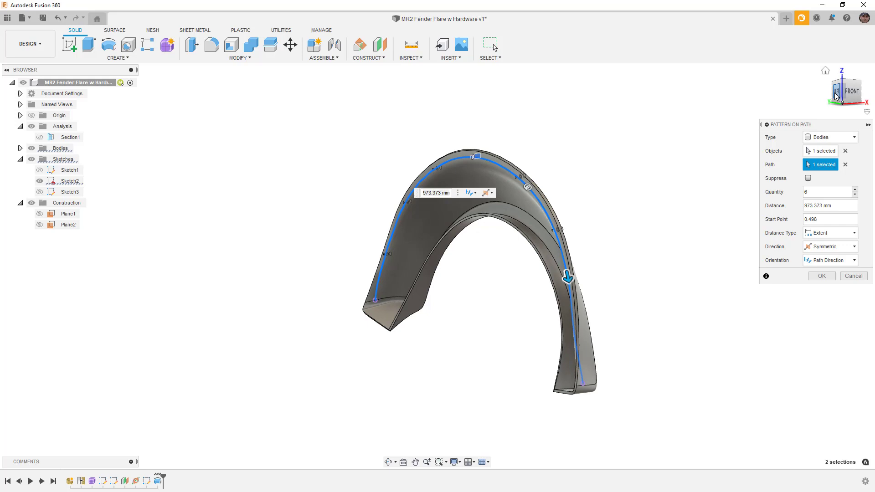
left_click_drag(629, 286, 647, 387)
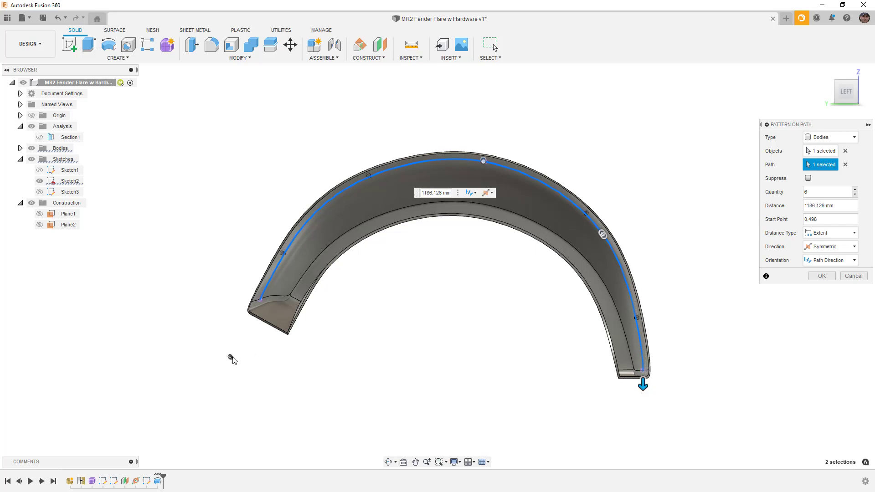
left_click_drag(643, 385, 642, 363)
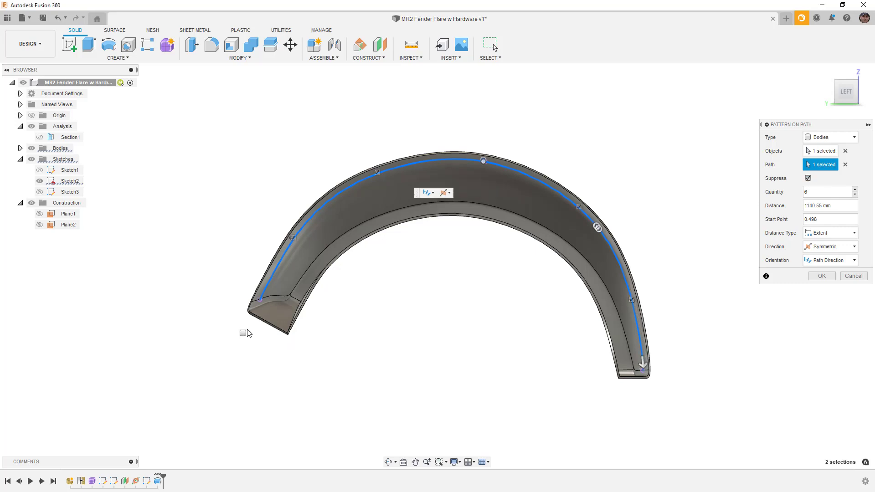
middle_click_drag(514, 379, 413, 373, "shift")
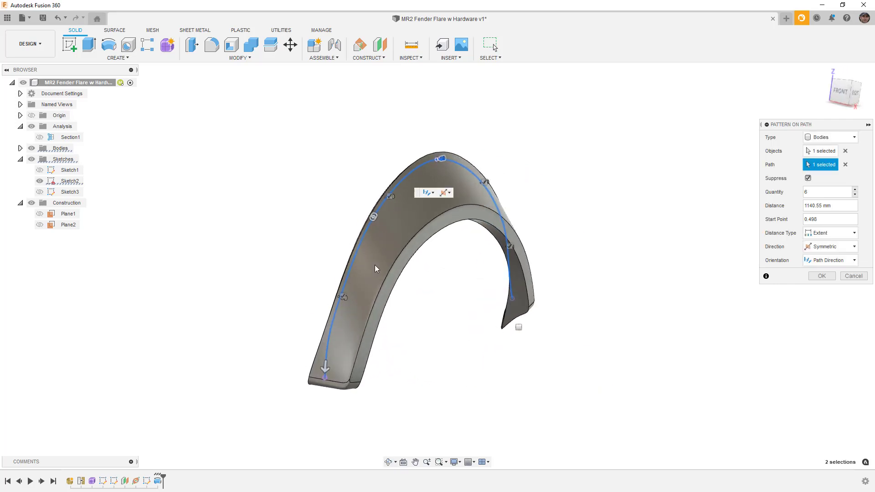
left_click(822, 275)
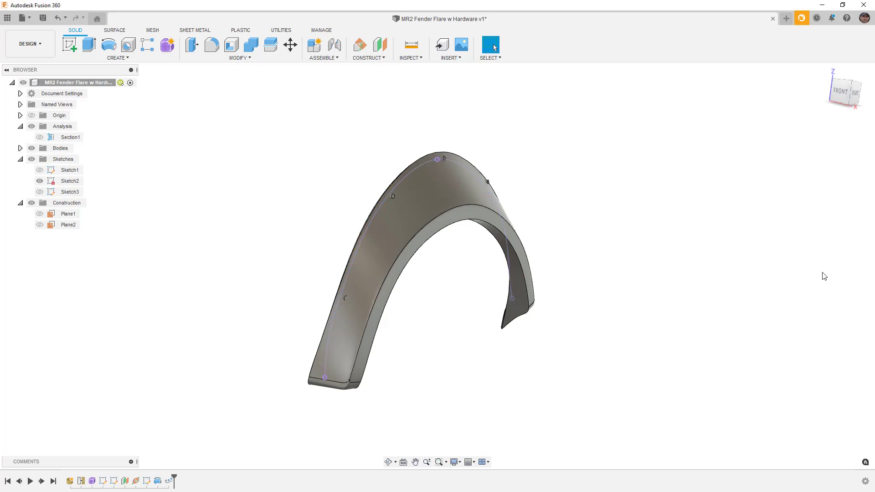
Step: Hide the Sketch2 path curve, inspect the bolts, and expand the Bodies folder
left_click(40, 181)
mouse_move(448, 264)
middle_mouse_down("shift")
mouse_move(377, 268)
mouse_move(432, 267)
middle_mouse_up("shift")
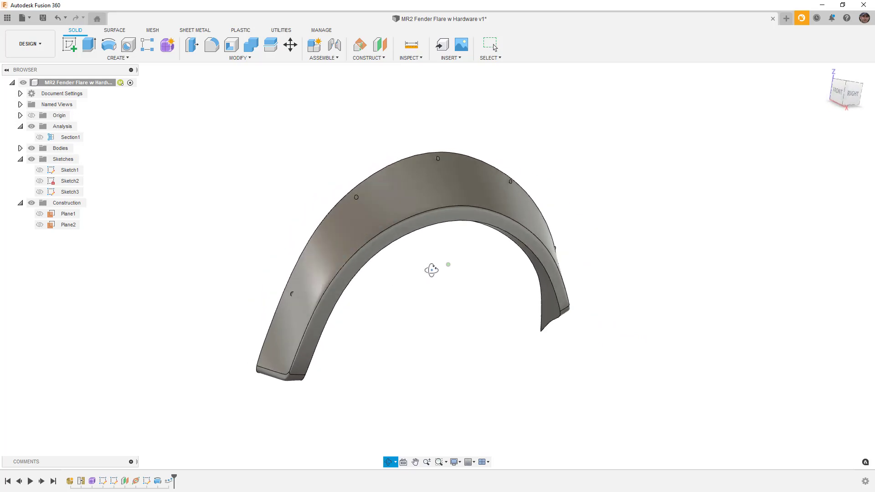
scroll(295, 294, "up", 5)
left_click(289, 292)
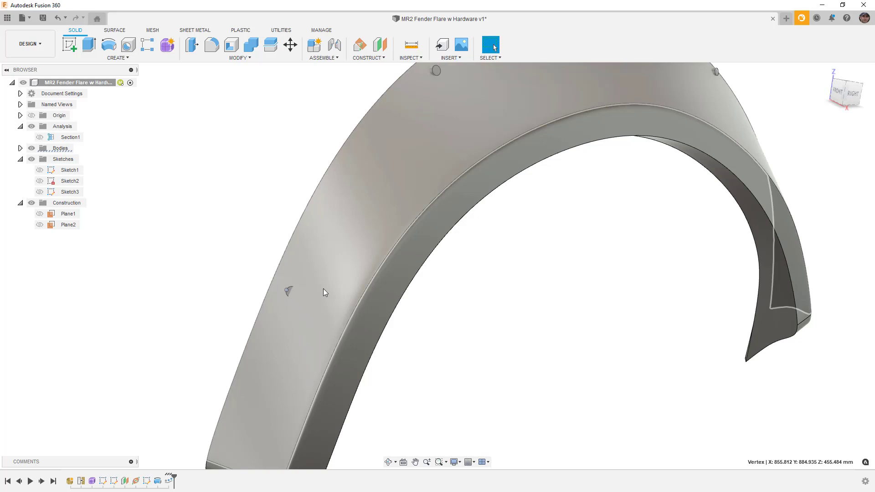
middle_click_drag(323, 289, 627, 250, "shift")
scroll(298, 289, "down", 5)
scroll(644, 224, "up", 5)
scroll(644, 220, "down", 5)
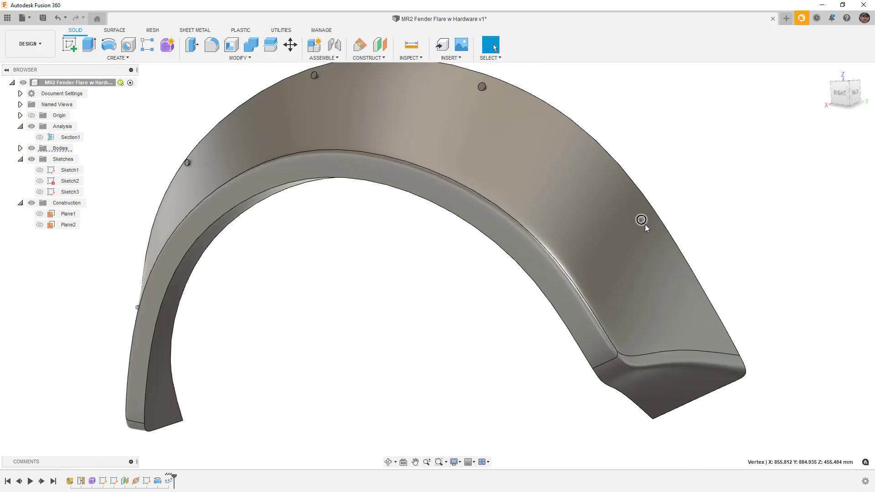
middle_click_drag(472, 305, 521, 306, "shift")
left_click(21, 149)
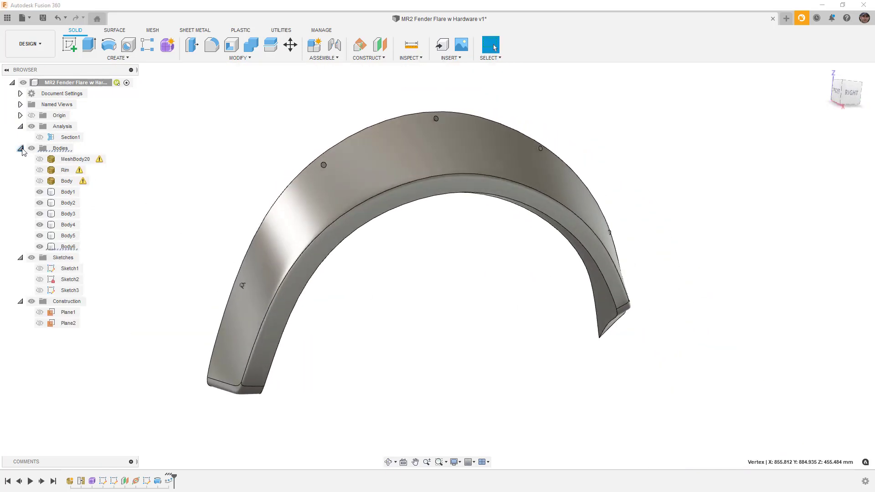
Step: Give the Body1 fender a low opacity and orbit to see the bolts through it
left_click(67, 193)
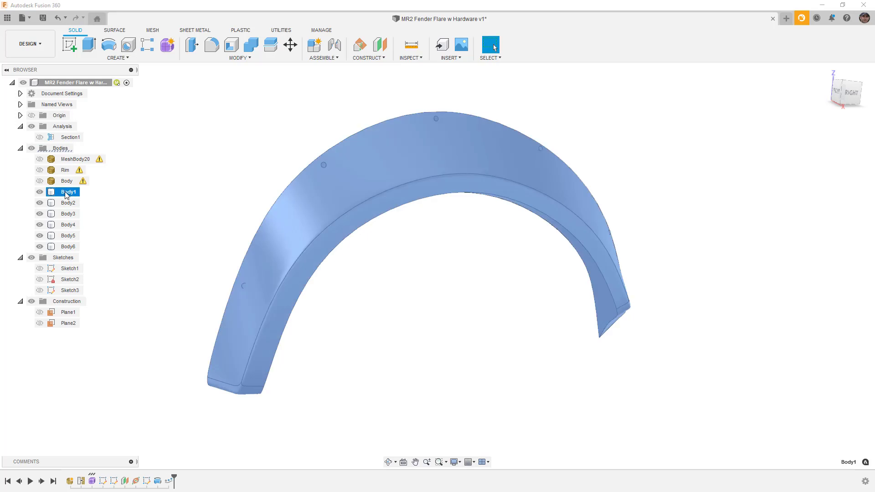
right_click(66, 194)
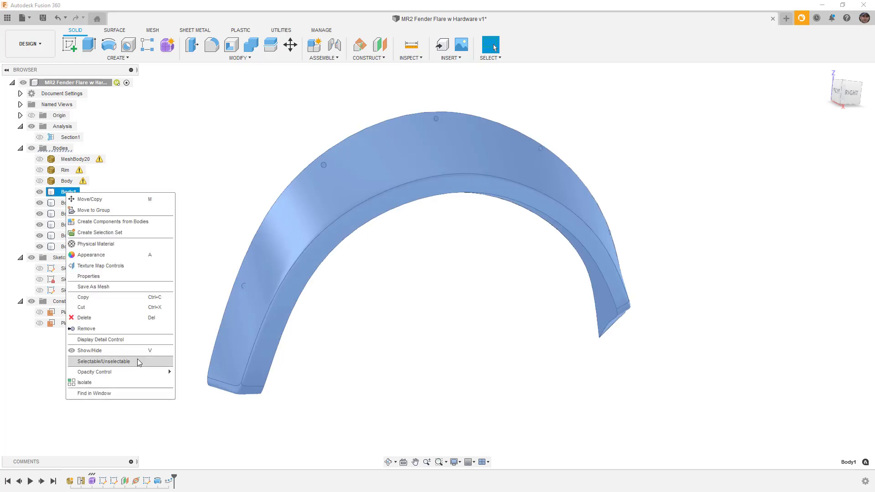
mouse_move(168, 371)
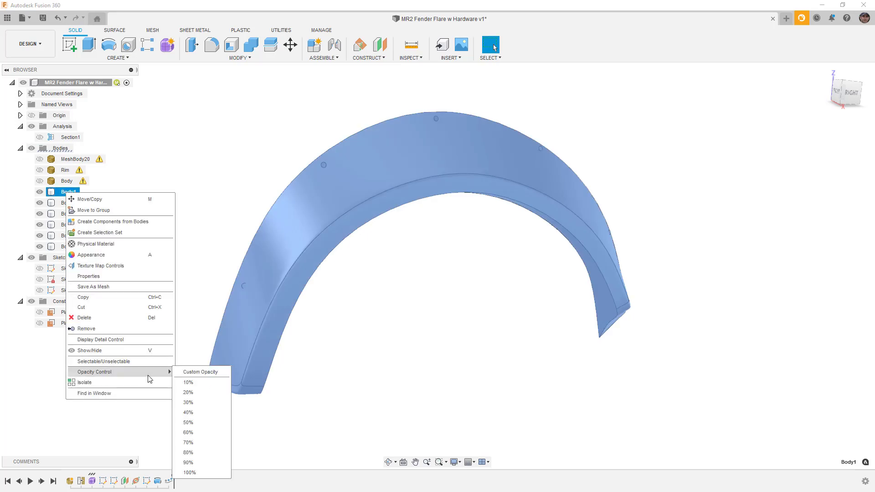
left_click(195, 402)
mouse_move(378, 332)
middle_mouse_down("shift")
mouse_move(389, 319)
mouse_move(408, 327)
mouse_move(394, 330)
middle_mouse_up("shift")
middle_click_drag(280, 334, 346, 392, "shift")
scroll(328, 353, "up", 6)
left_click(338, 354)
left_click(336, 379)
left_click(329, 325)
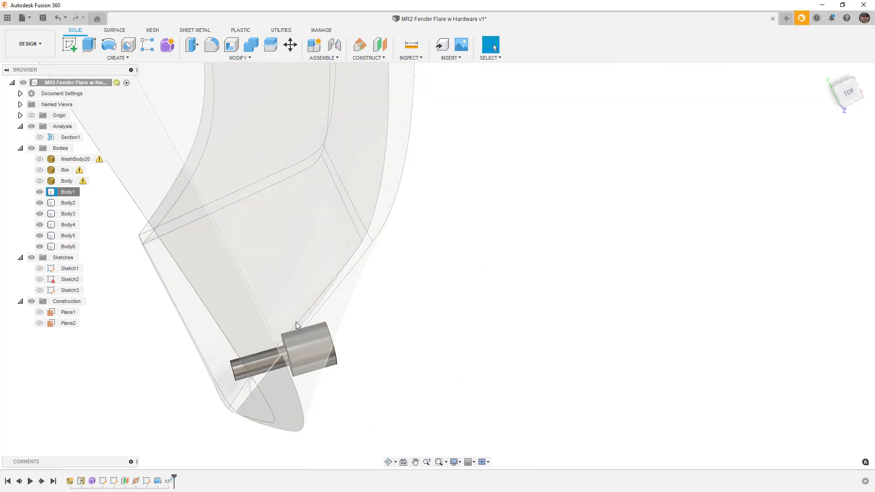
middle_click_drag(296, 322, 310, 328, "shift")
scroll(345, 341, "down", 3)
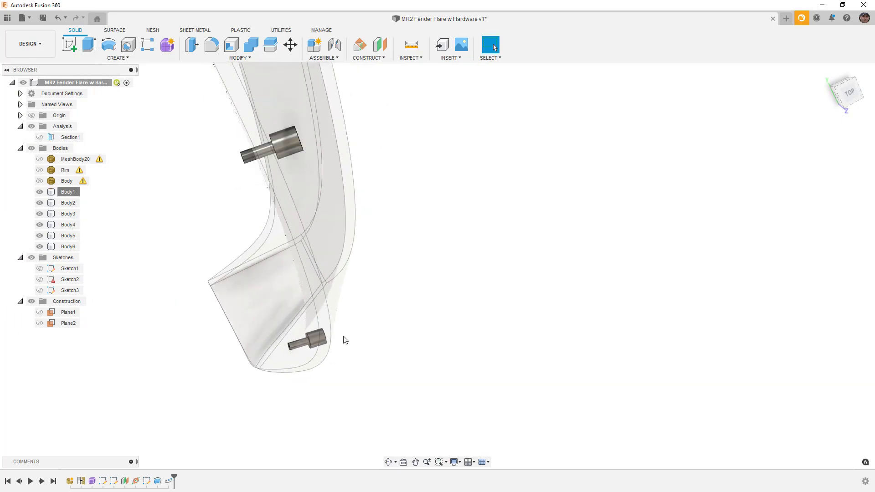
Step: Rotate bolt Body6 by -20.0 deg about Y with Move/Copy
left_click(291, 44)
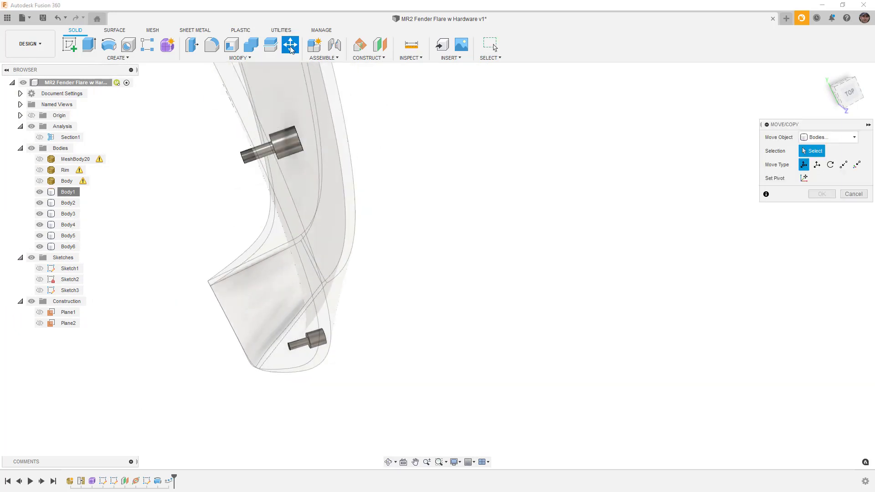
left_click(298, 346)
scroll(299, 346, "up", 10)
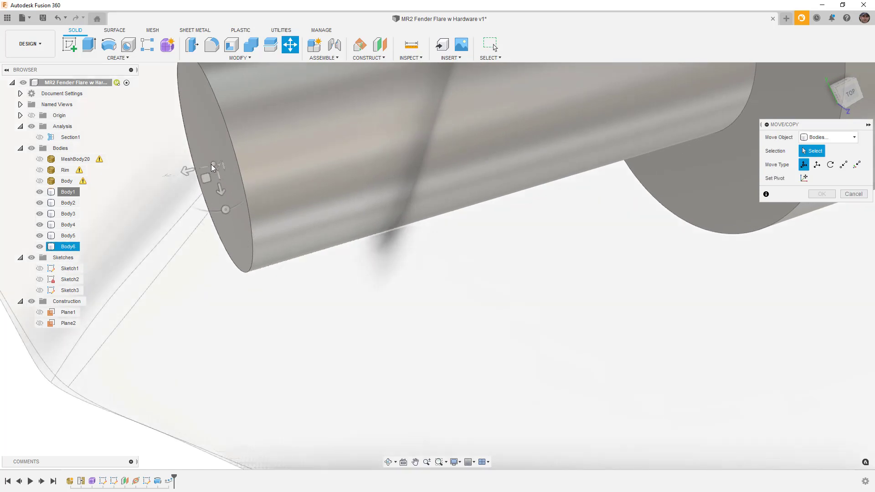
left_click(211, 170)
scroll(240, 201, "down", 8)
middle_click_drag(240, 201, 274, 206, "shift")
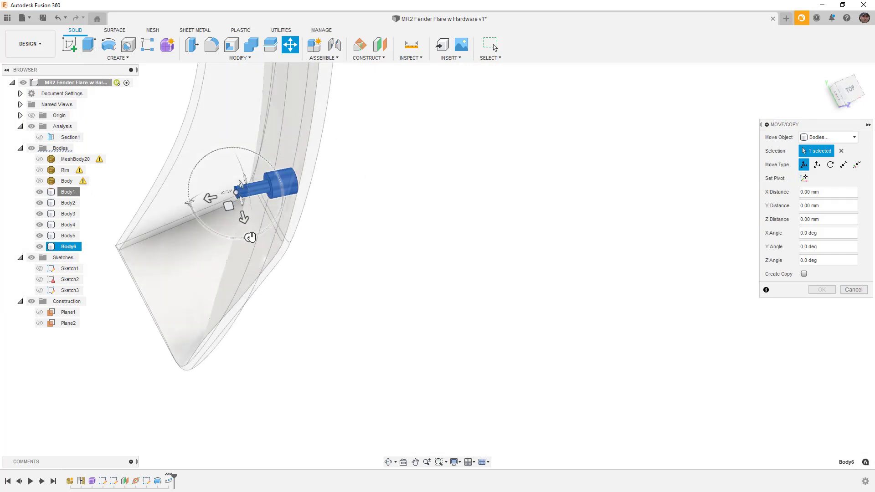
left_click_drag(248, 238, 230, 237)
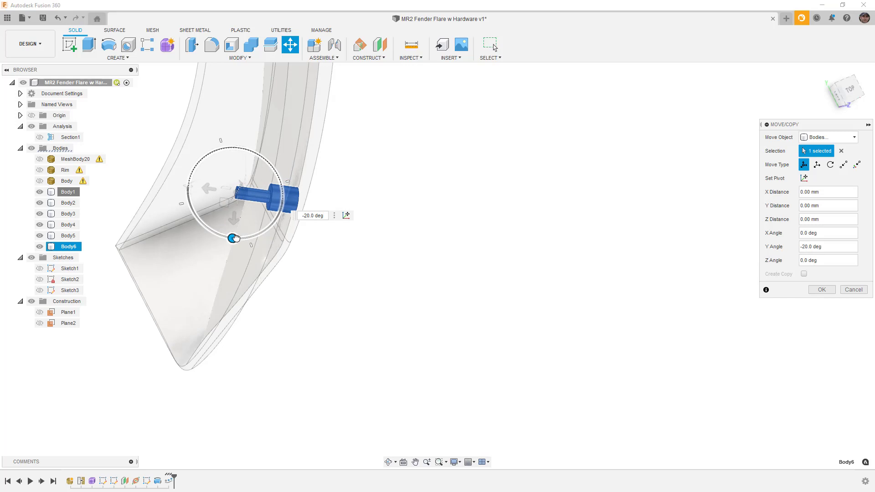
middle_click_drag(332, 256, 302, 209, "shift")
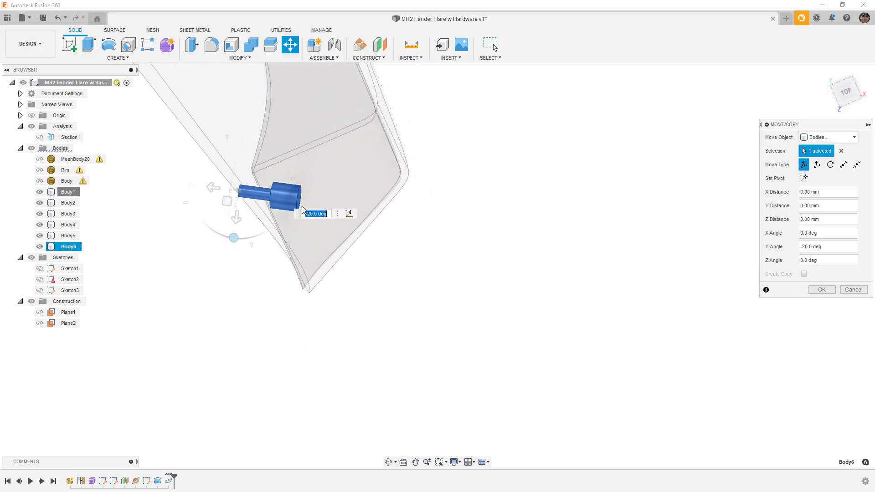
scroll(301, 193, "up", 5)
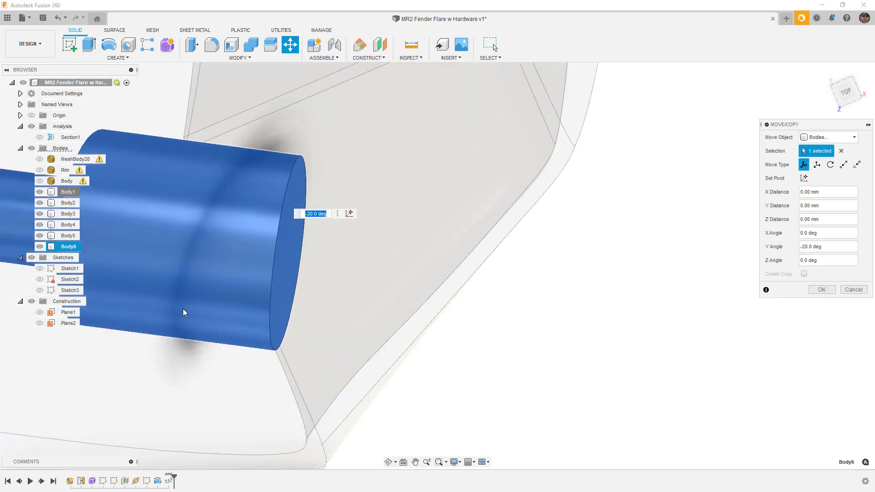
middle_click_drag(220, 186, 229, 212, "shift")
scroll(372, 256, "down", 8)
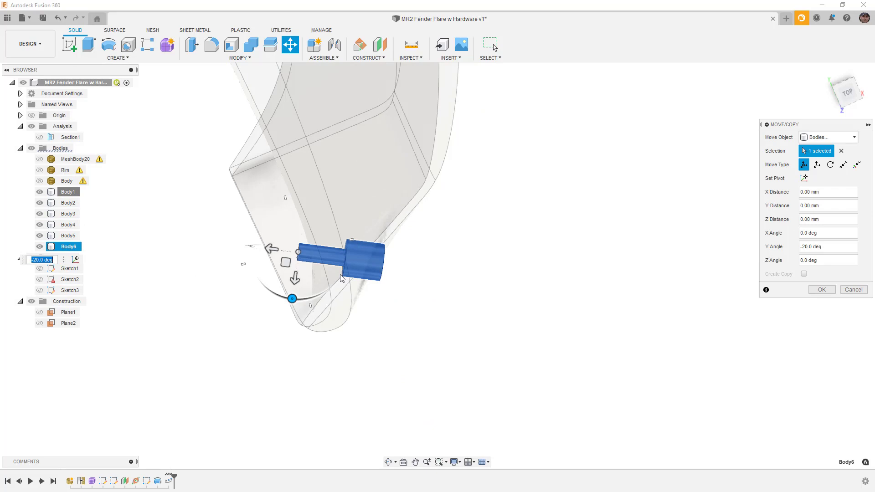
Step: Commit the Body6 rotation and view the fender side-on near a bolt
left_click(821, 290)
scroll(505, 321, "down", 3)
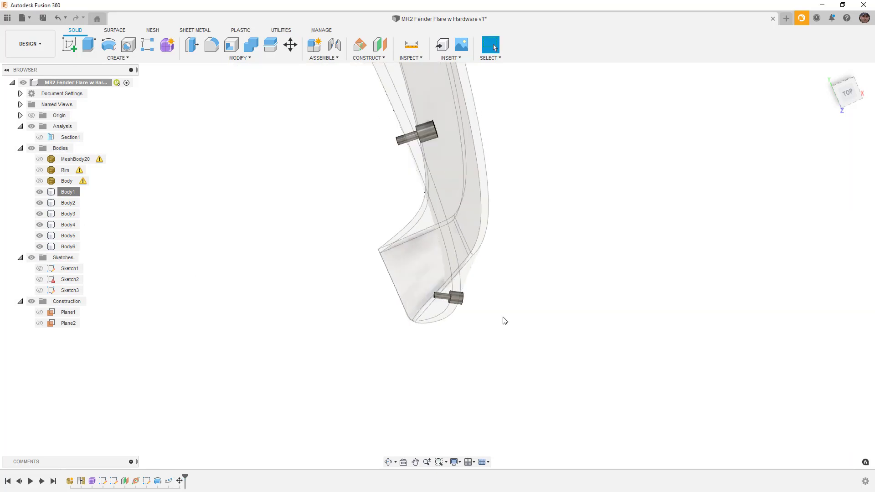
middle_click_drag(510, 305, 533, 312, "shift")
scroll(533, 313, "up", 5)
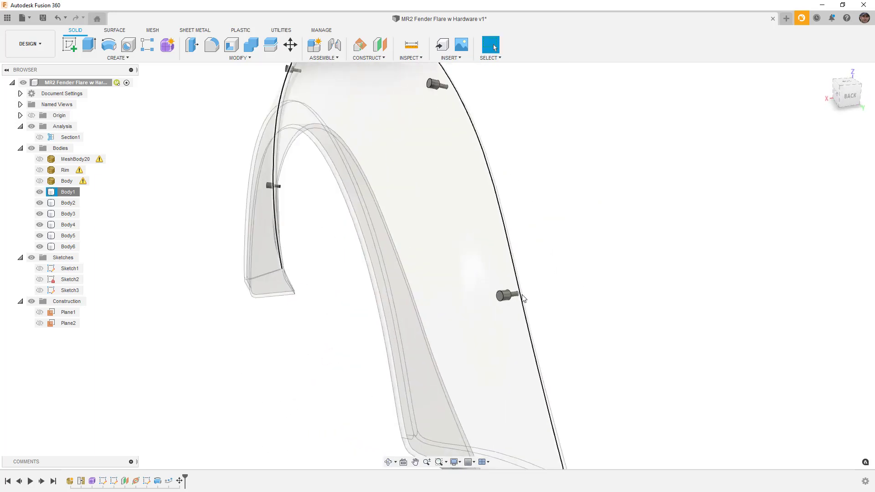
right_click(559, 294)
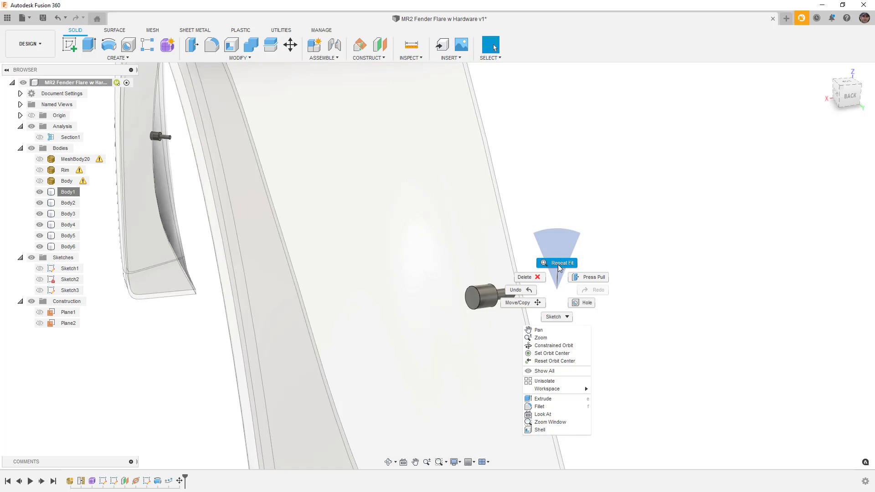
left_click(661, 232)
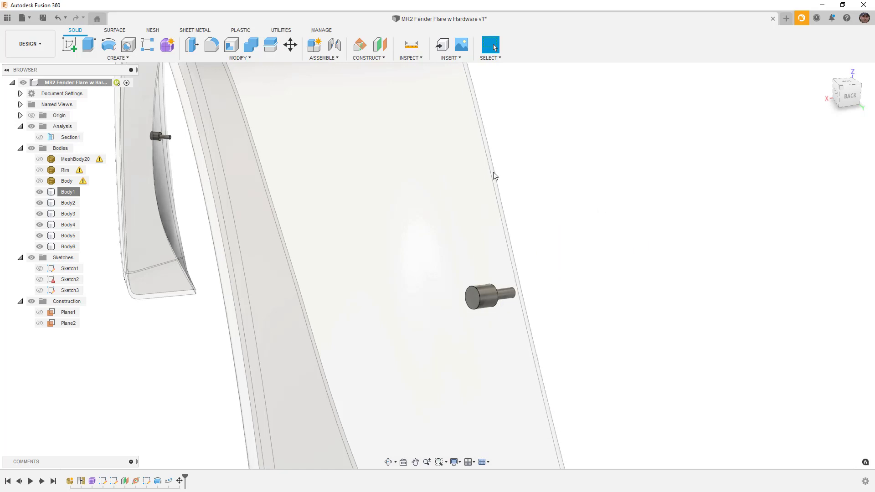
Step: Rotate bolt Body5 to 25.0 deg about Y with Move/Copy and commit it
left_click(290, 45)
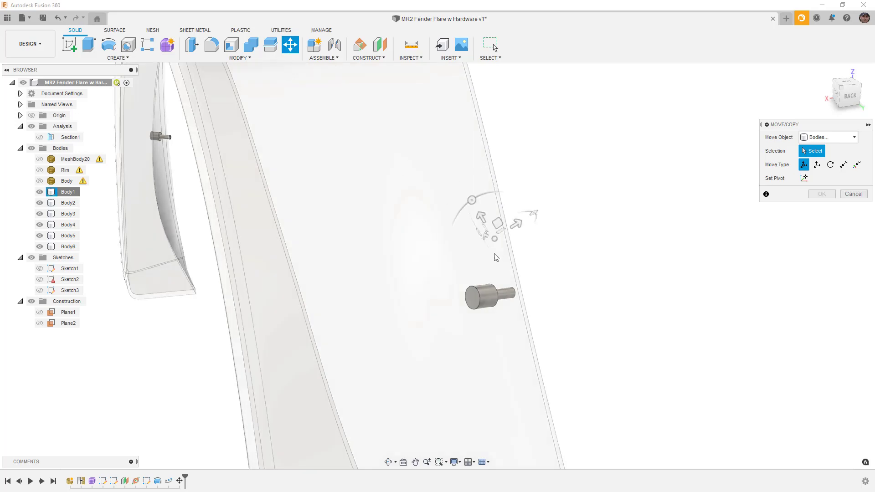
middle_click_drag(528, 301, 566, 328, "shift")
left_click(555, 292)
left_click_drag(554, 244, 538, 247)
middle_click_drag(538, 247, 539, 313, "shift")
scroll(539, 313, "up", 5)
middle_click_drag(531, 280, 507, 294, "shift")
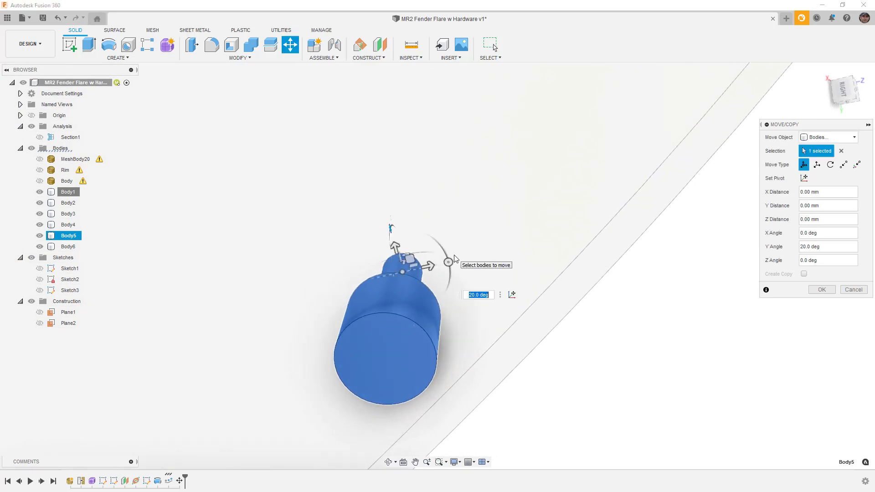
middle_click_drag(428, 264, 398, 242, "shift")
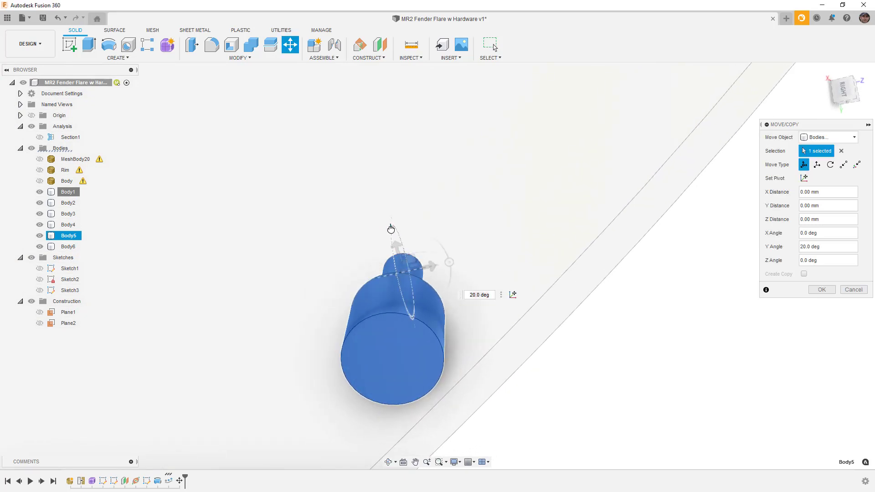
left_click_drag(391, 227, 391, 228)
scroll(409, 305, "down", 3)
middle_click_drag(409, 321, 464, 304, "shift")
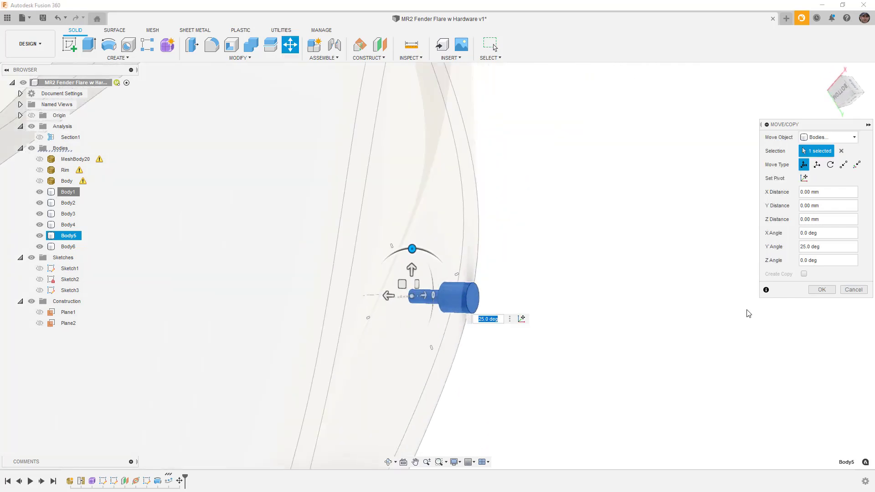
left_click(821, 290)
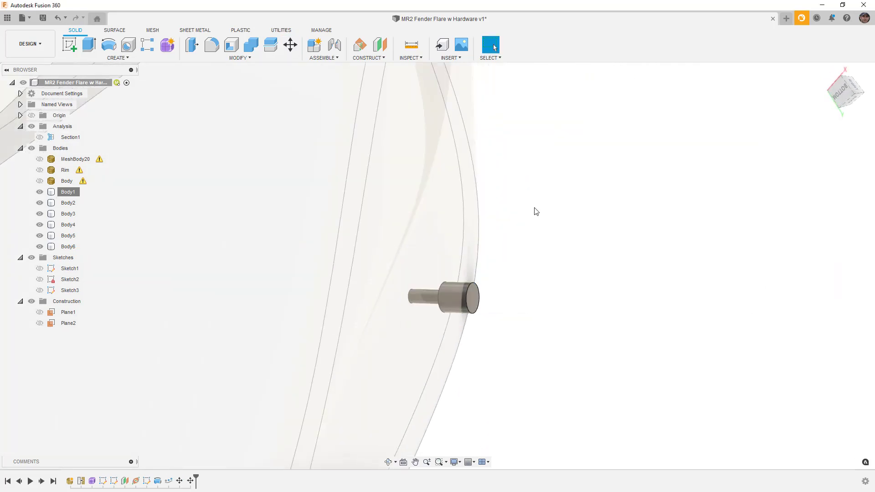
Step: Set the Body1 fender body's opacity to 100%
right_click(68, 192)
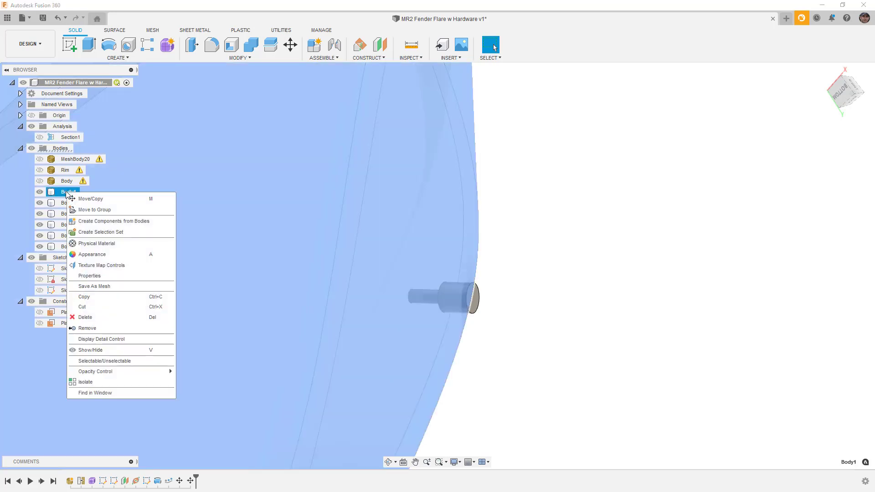
mouse_move(169, 371)
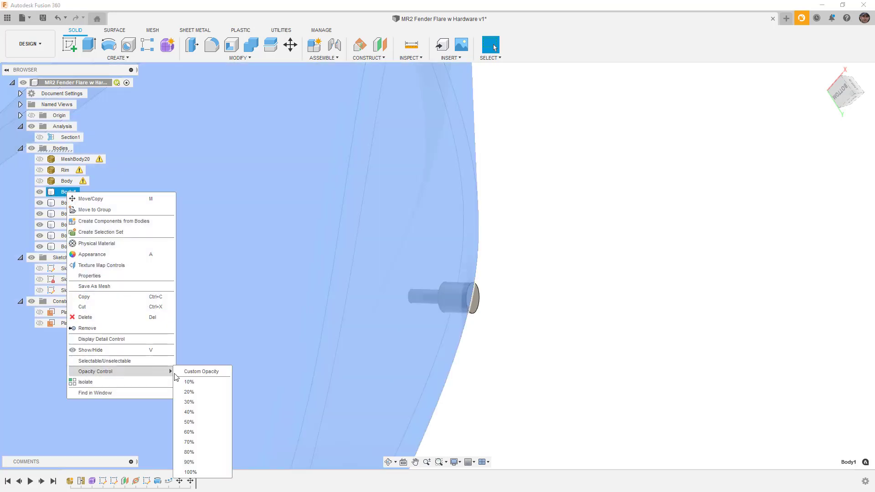
left_click(206, 470)
scroll(525, 328, "down", 5)
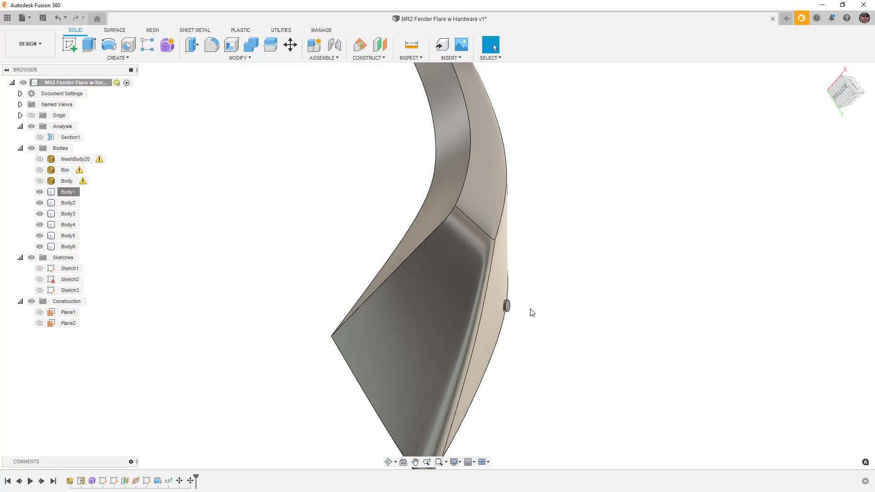
Step: Show the fender from the RIGHT ViewCube face, fit it, and start a Combine
middle_click_drag(531, 310, 510, 238, "shift")
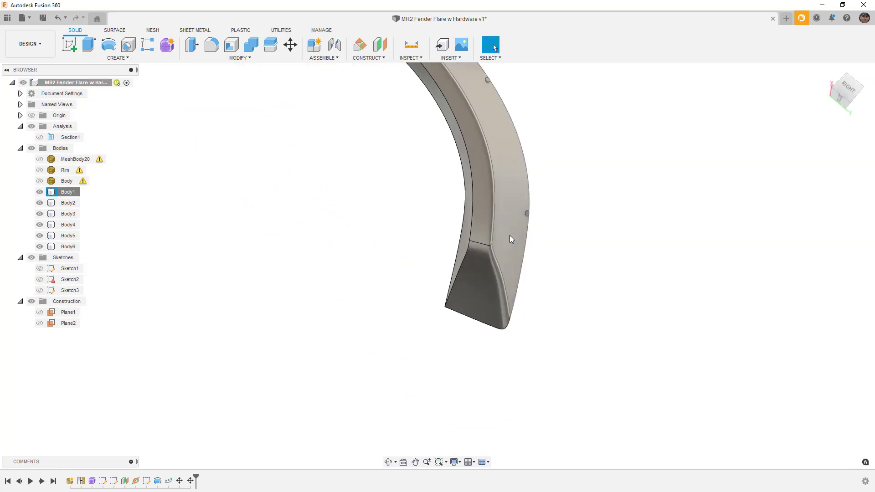
left_click(846, 89)
middle_click(616, 177)
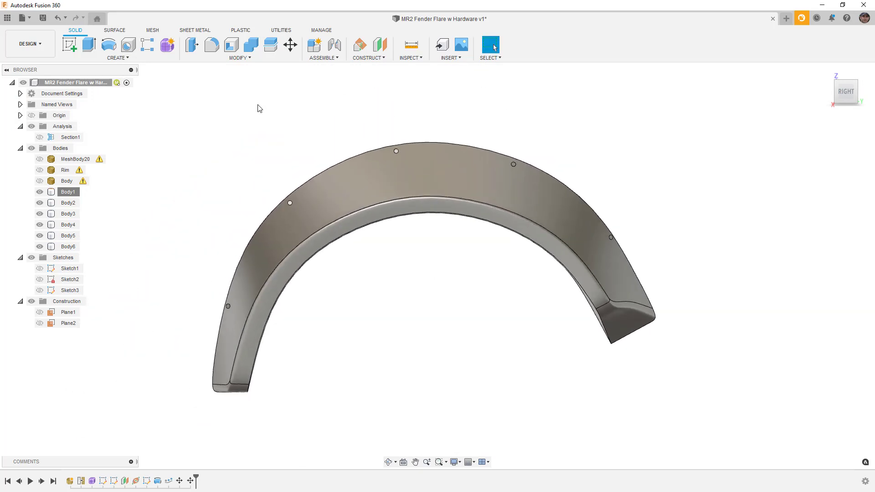
left_click(251, 46)
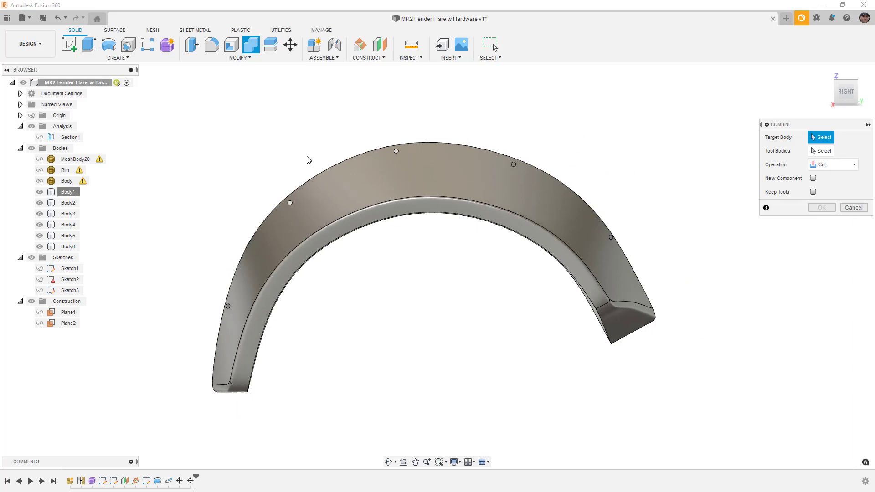
Step: Cut Body2 through Body6 out of target Body1 with Combine
left_click(68, 191)
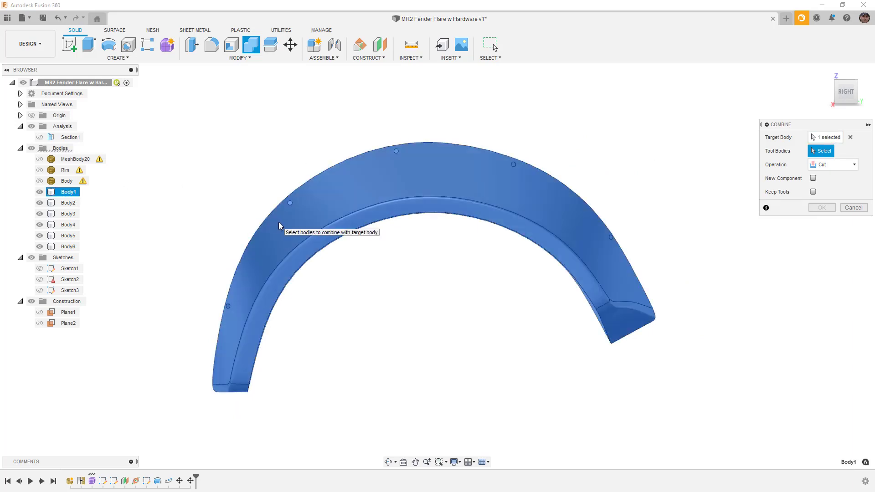
left_click(69, 203)
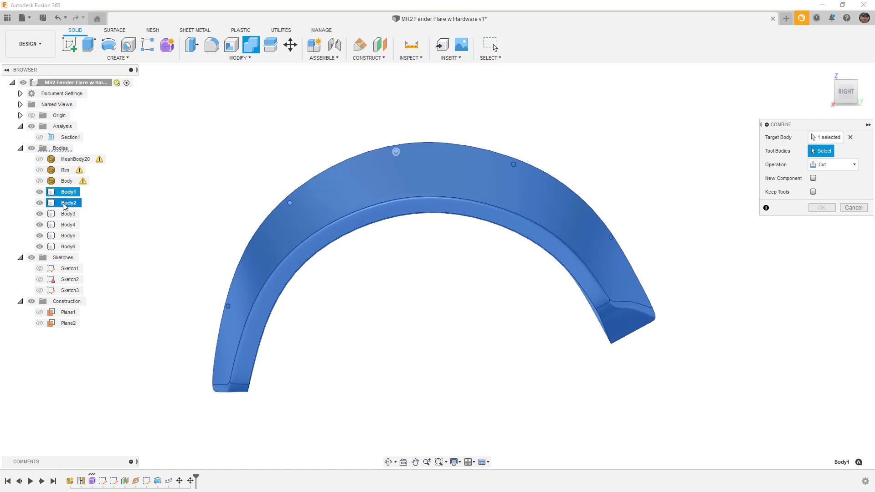
left_click(75, 246, "shift")
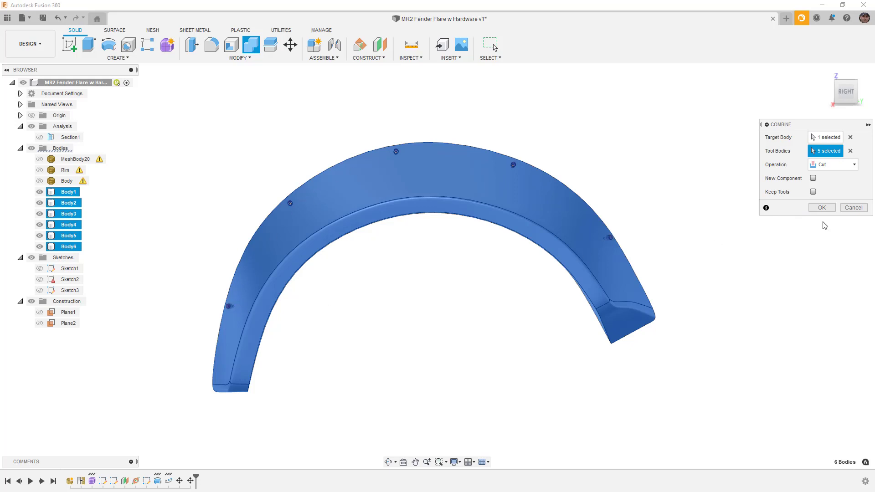
left_click(822, 208)
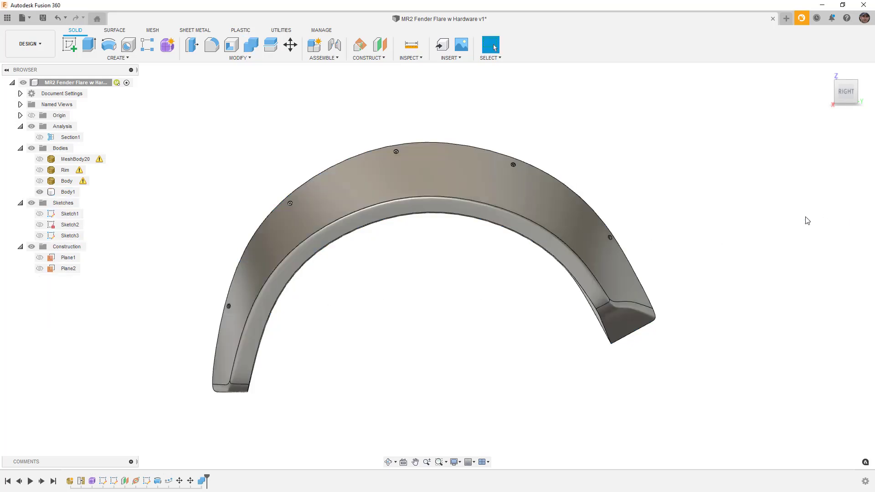
middle_click_drag(461, 299, 350, 299, "shift")
scroll(278, 296, "up", 5)
scroll(279, 296, "up", 5)
scroll(395, 293, "down", 8)
scroll(302, 244, "up", 10)
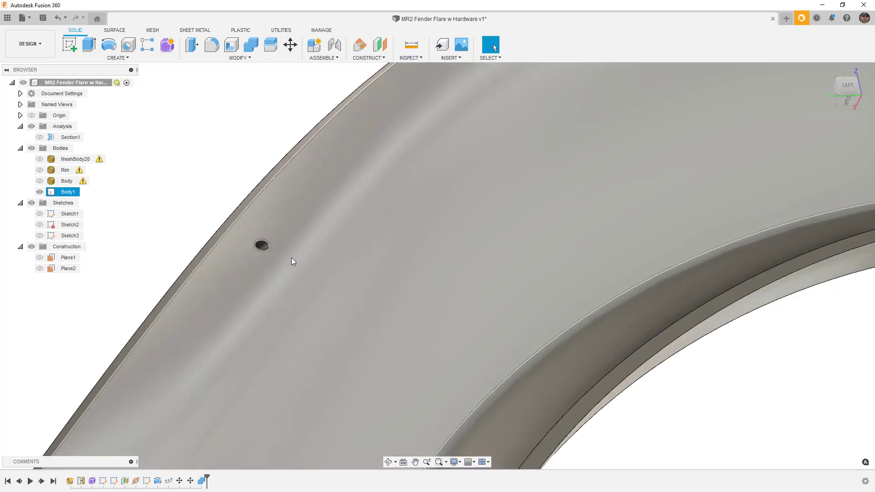
middle_click_drag(292, 258, 378, 260, "shift")
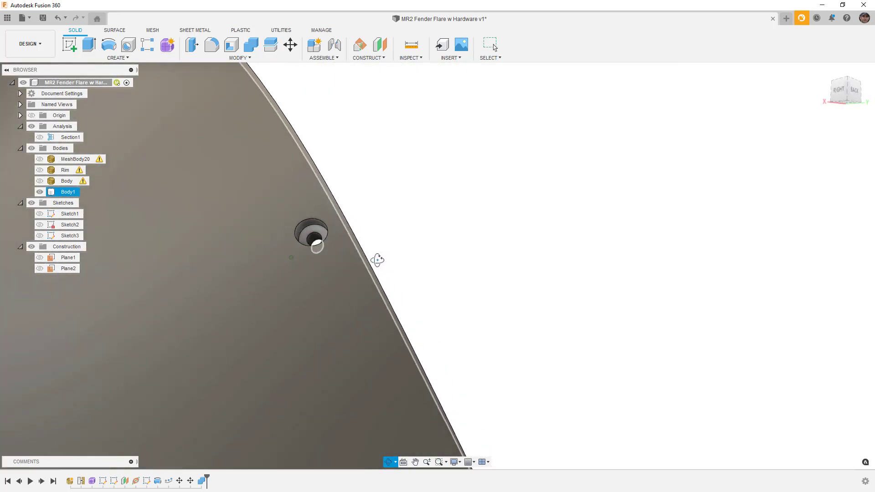
scroll(378, 260, "down", 12)
key("Escape")
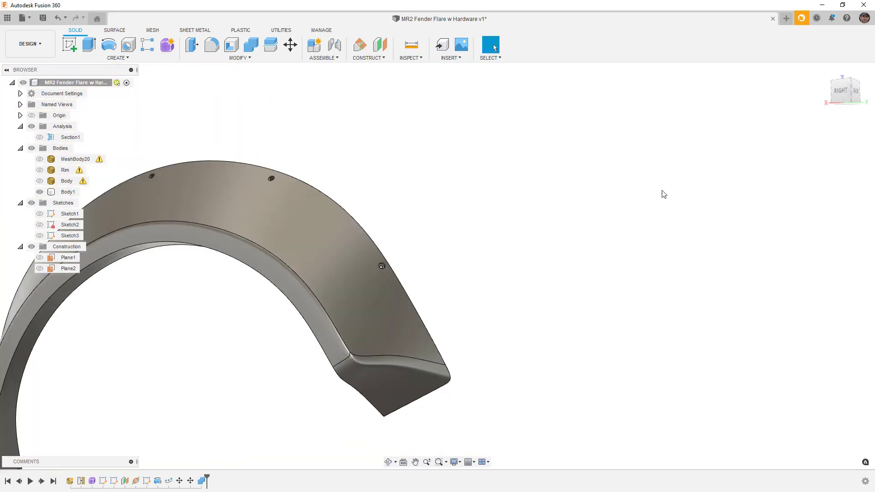
left_click(841, 91)
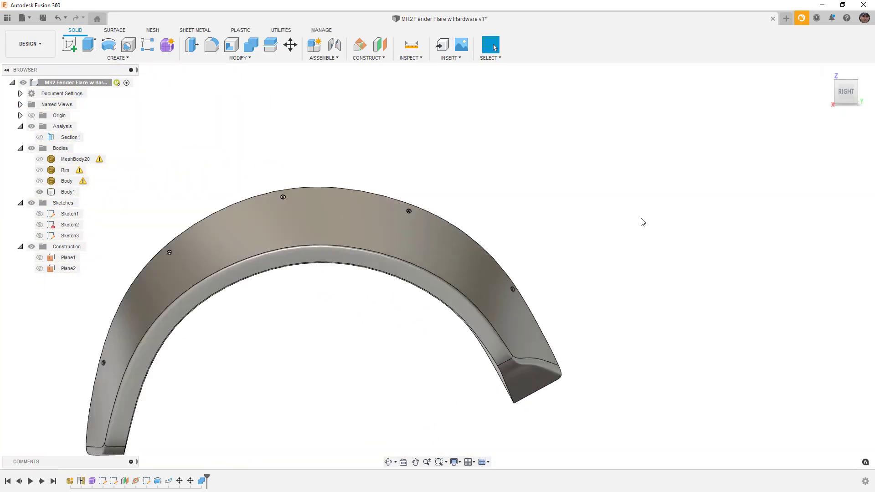
scroll(642, 222, "down", 2)
left_click(547, 272)
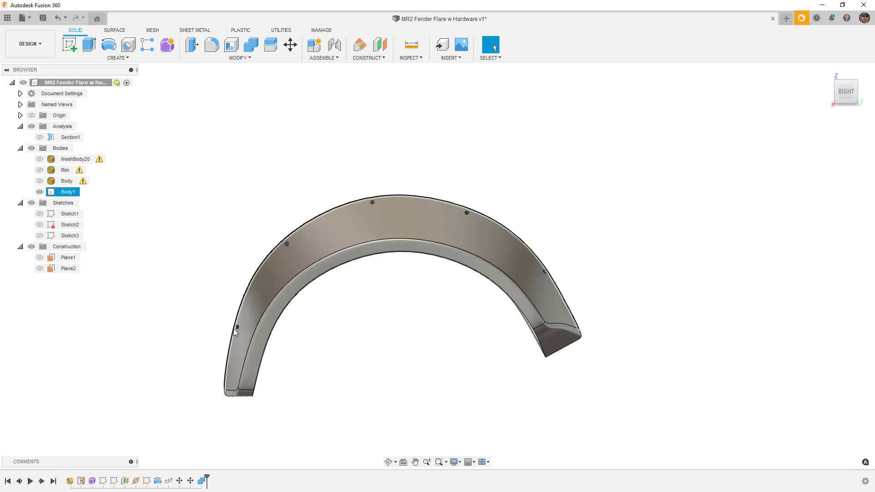
left_click(215, 289)
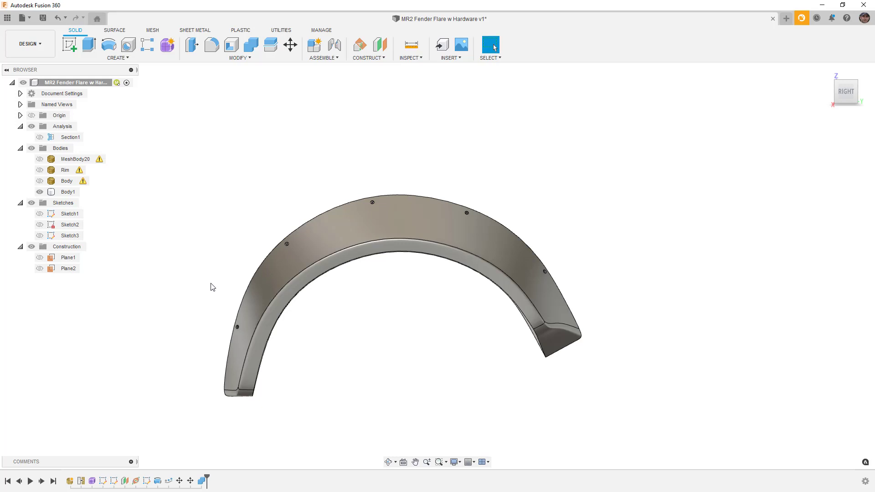
left_click(320, 212)
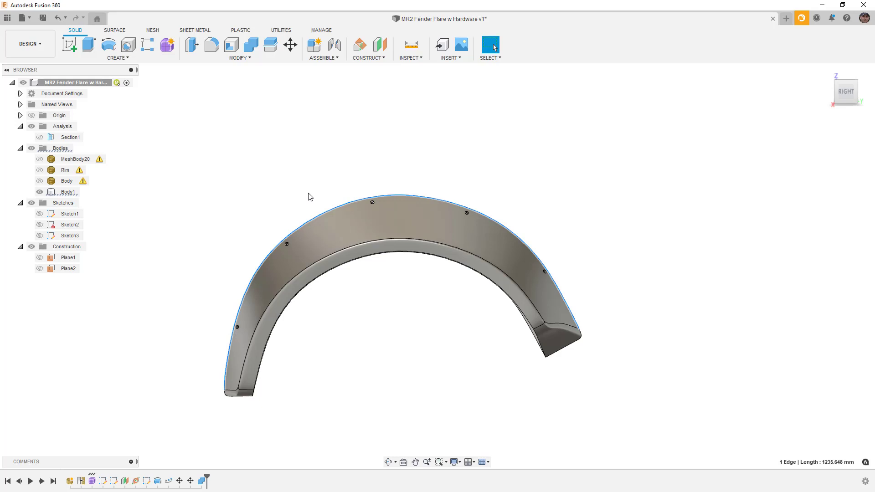
left_click(308, 197)
middle_click_drag(302, 205, 334, 201, "shift")
scroll(334, 201, "down", 3)
key("Escape")
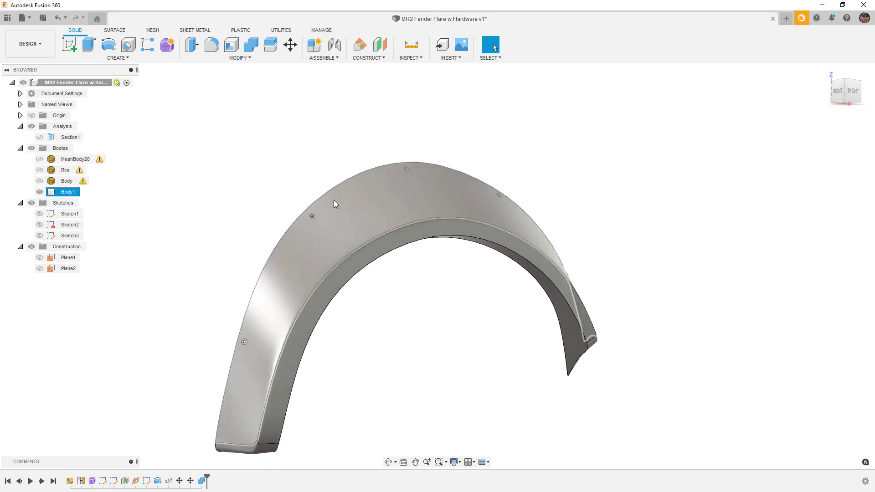